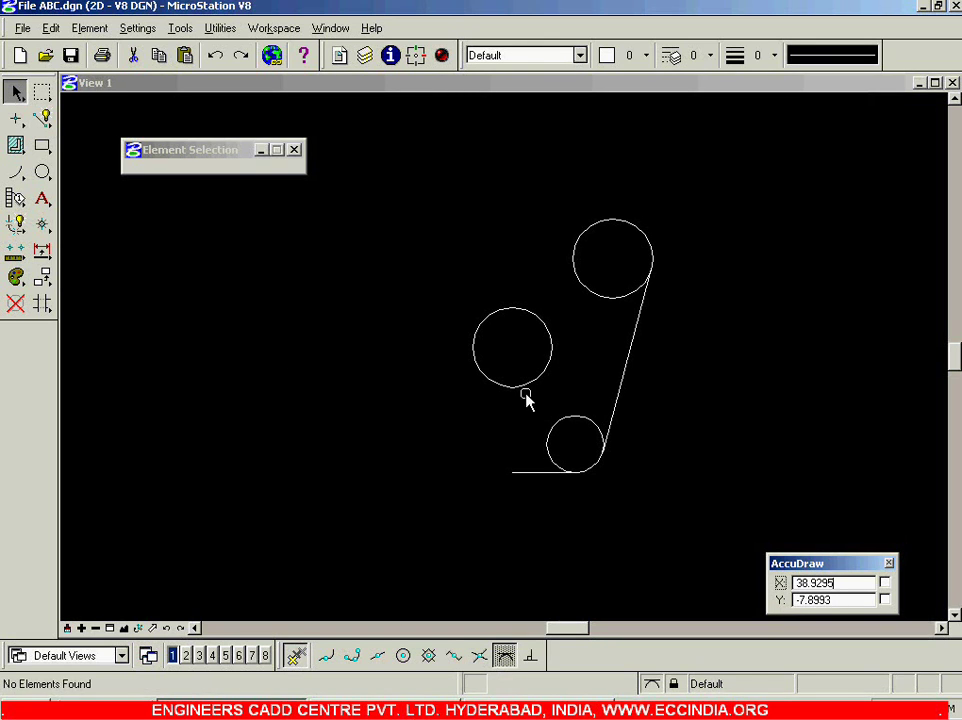
# - Draw a SmartLine tangent to both larger circles, from the middle circle's right side to the upper circle's left side
pyautogui.click(440, 712)
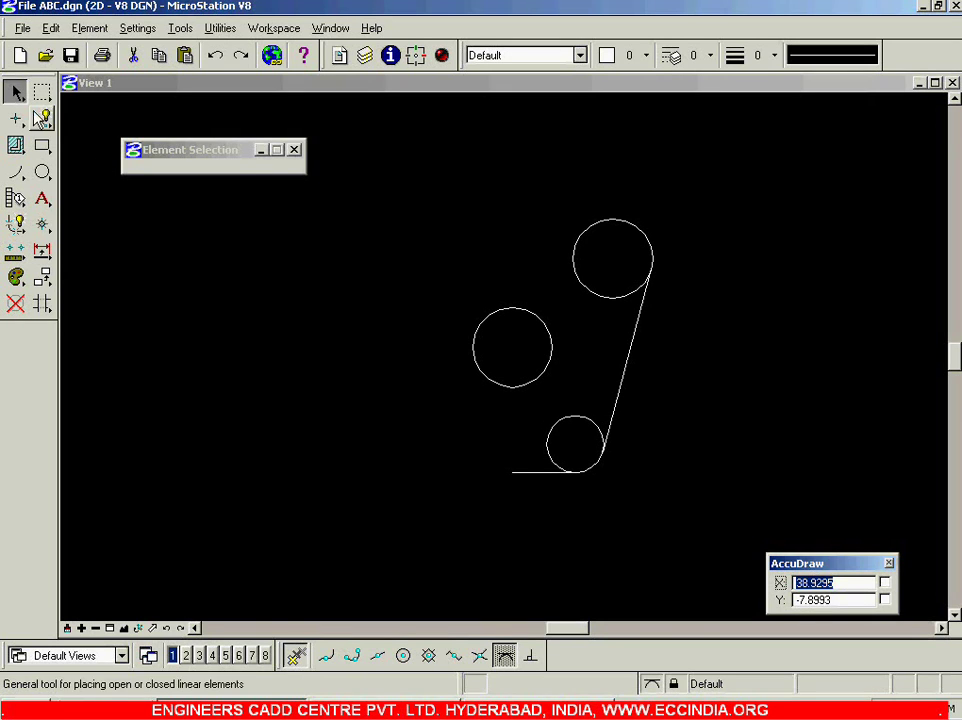
pyautogui.click(42, 119)
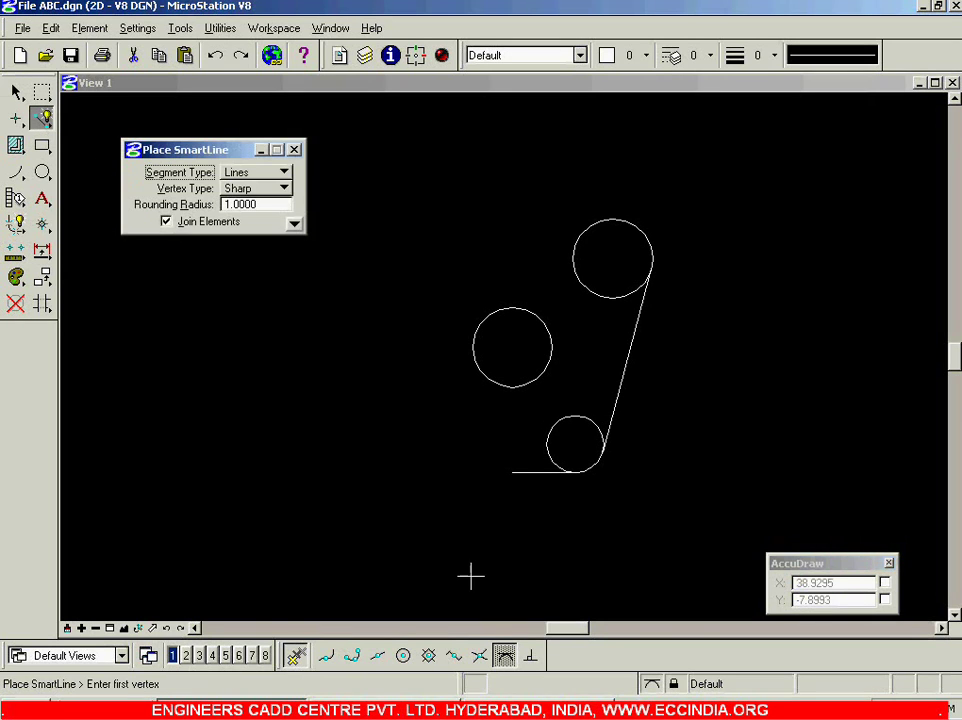
pyautogui.click(545, 368)
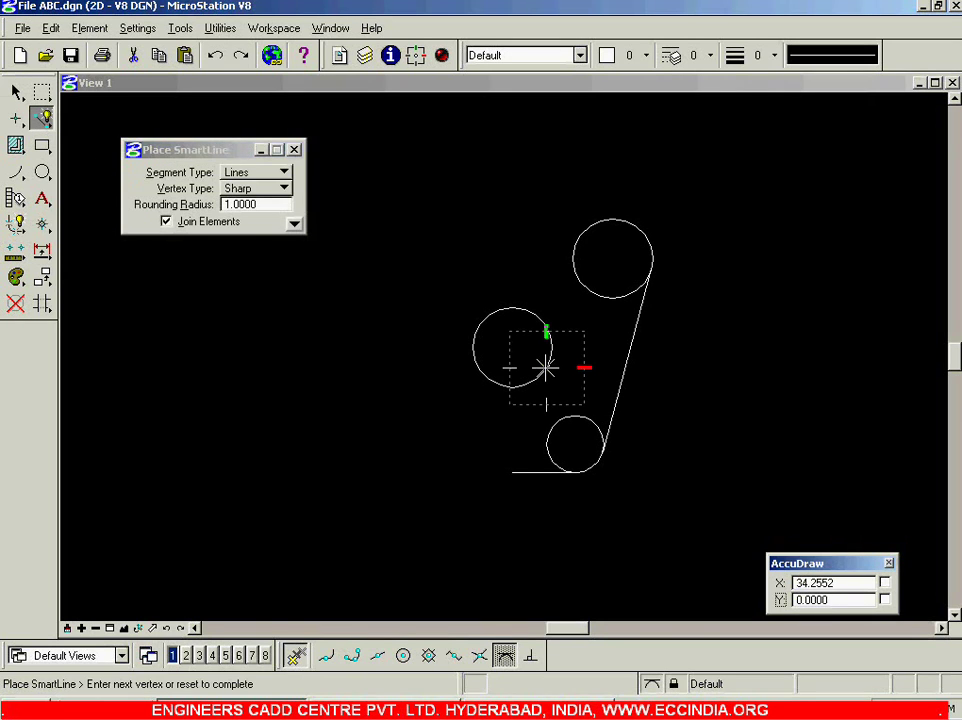
pyautogui.click(570, 249)
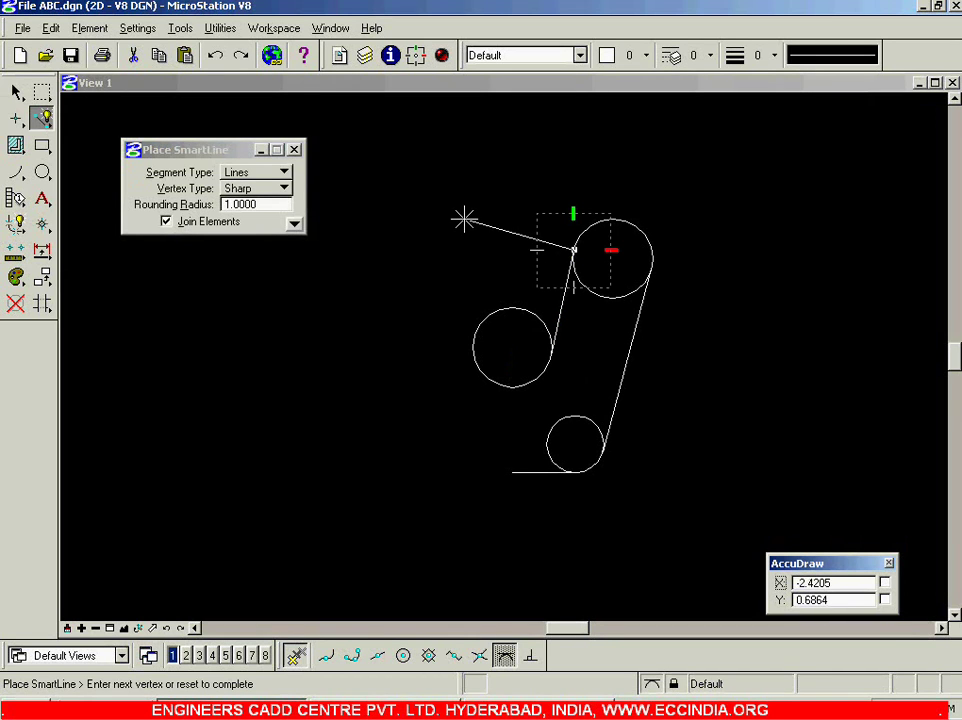
pyautogui.rightClick(466, 216)
# - Extend the new inner tangent line upward, well past the upper circle
pyautogui.click(15, 92)
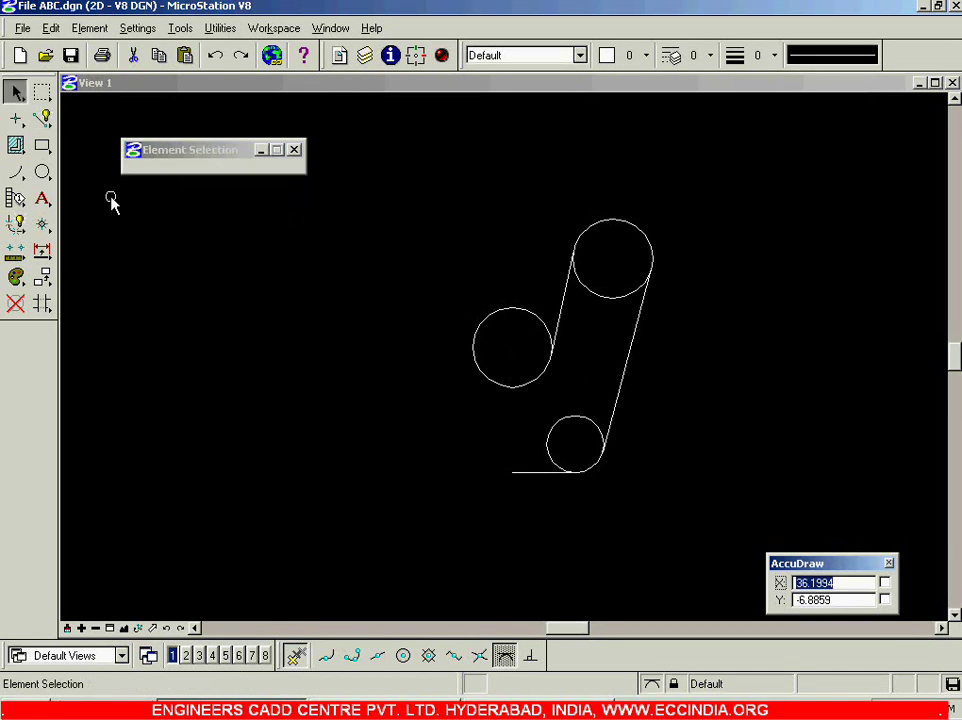
pyautogui.click(569, 283)
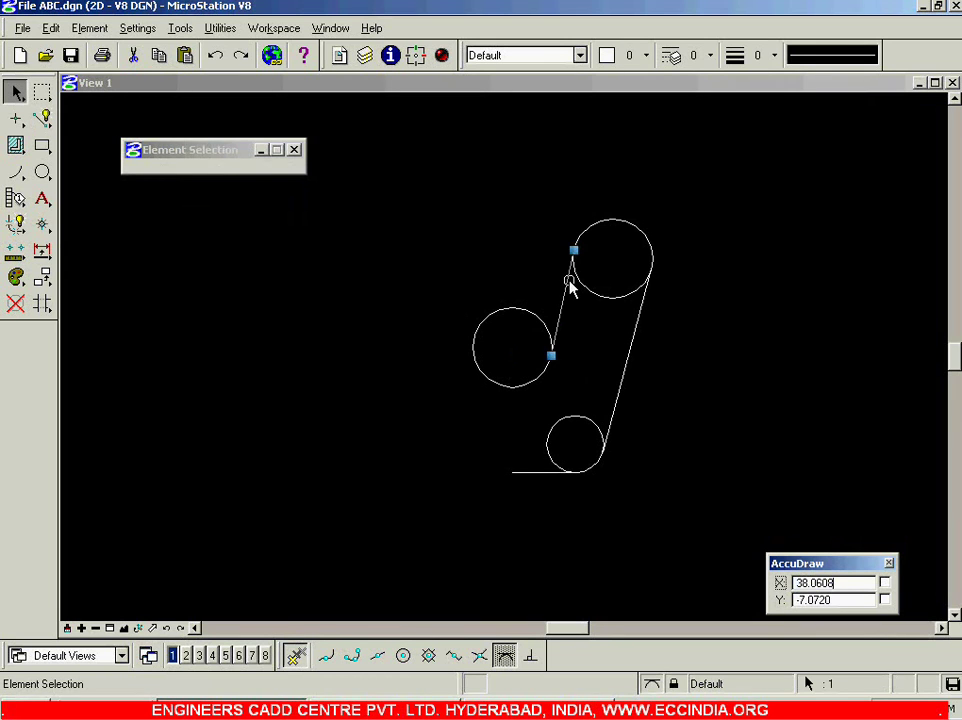
pyautogui.moveTo(573, 251); pyautogui.dragTo(603, 153)
pyautogui.click(689, 303)
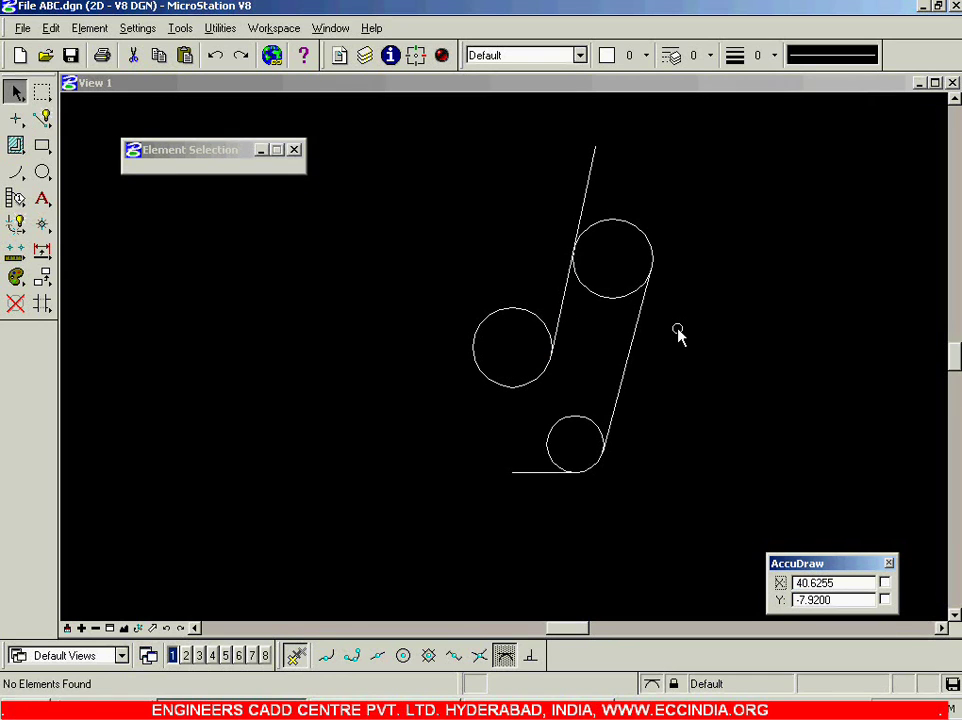
# - Draw a SmartLine tangent to the top of the upper circle and perpendicular to the extended line, following the 90° corner in the PDF workbook
pyautogui.click(42, 118)
pyautogui.click(166, 221)
pyautogui.click(640, 225)
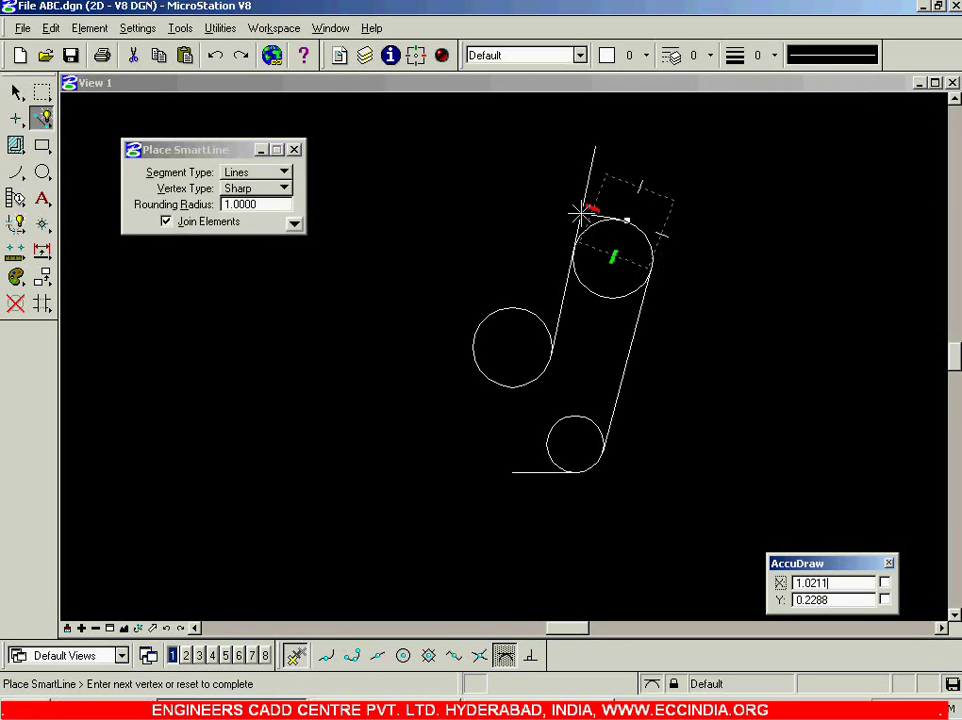
pyautogui.click(403, 710)
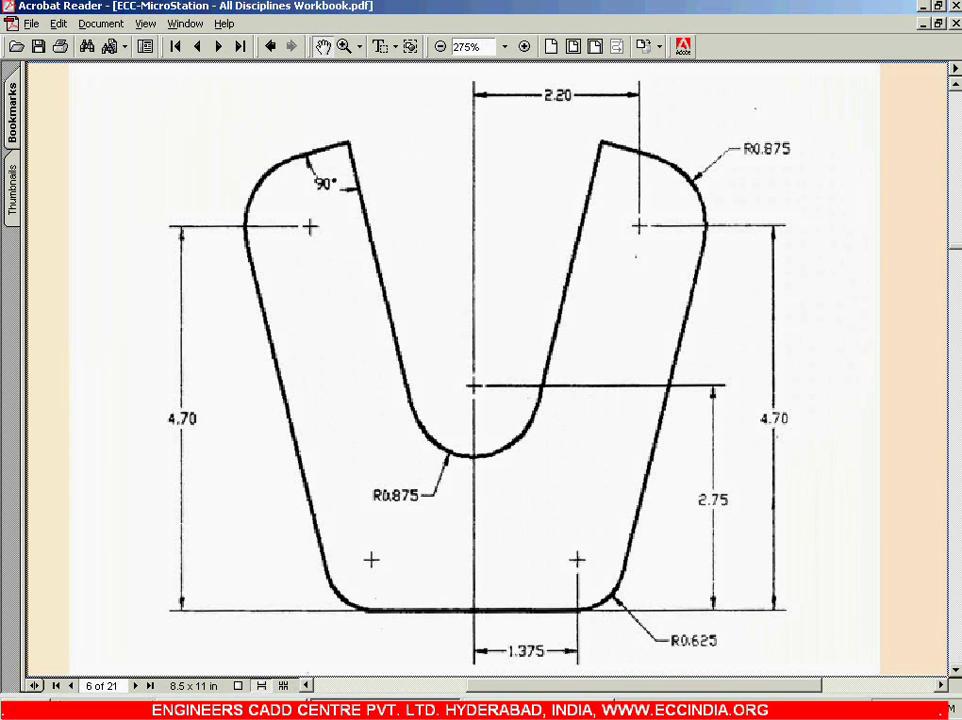
pyautogui.hotkey('alt', 'Tab')
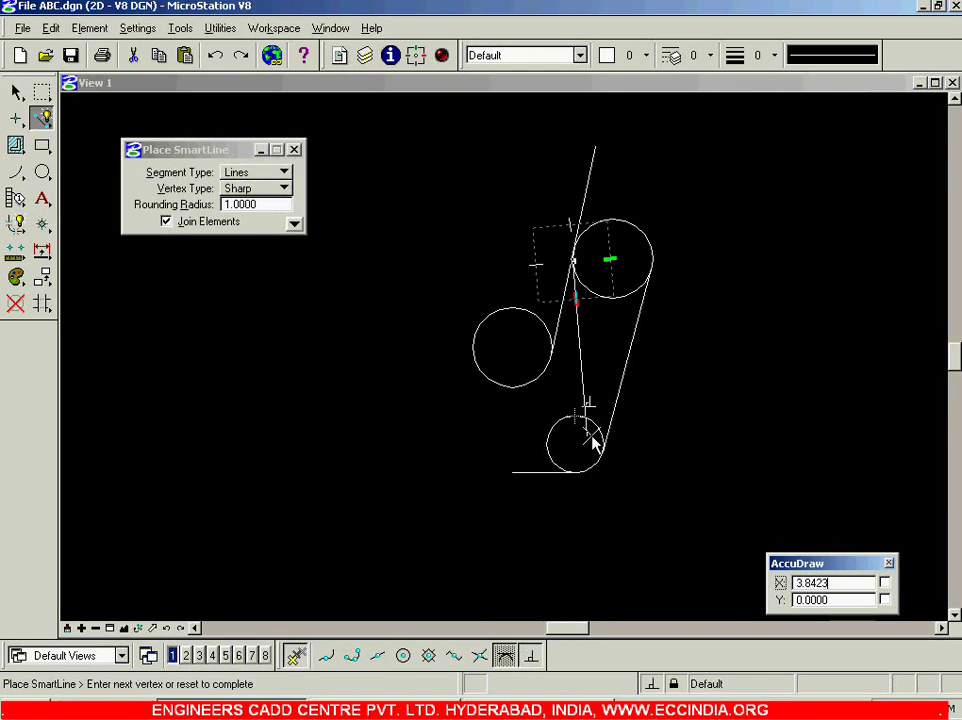
pyautogui.click(583, 211)
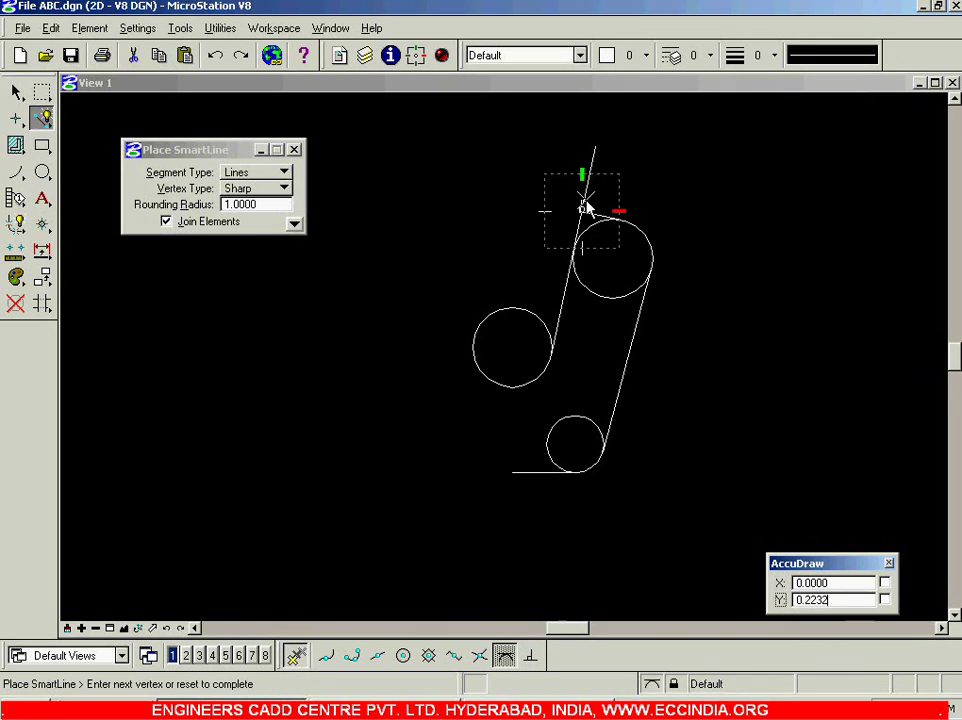
pyautogui.scroll(3, 592, 180)
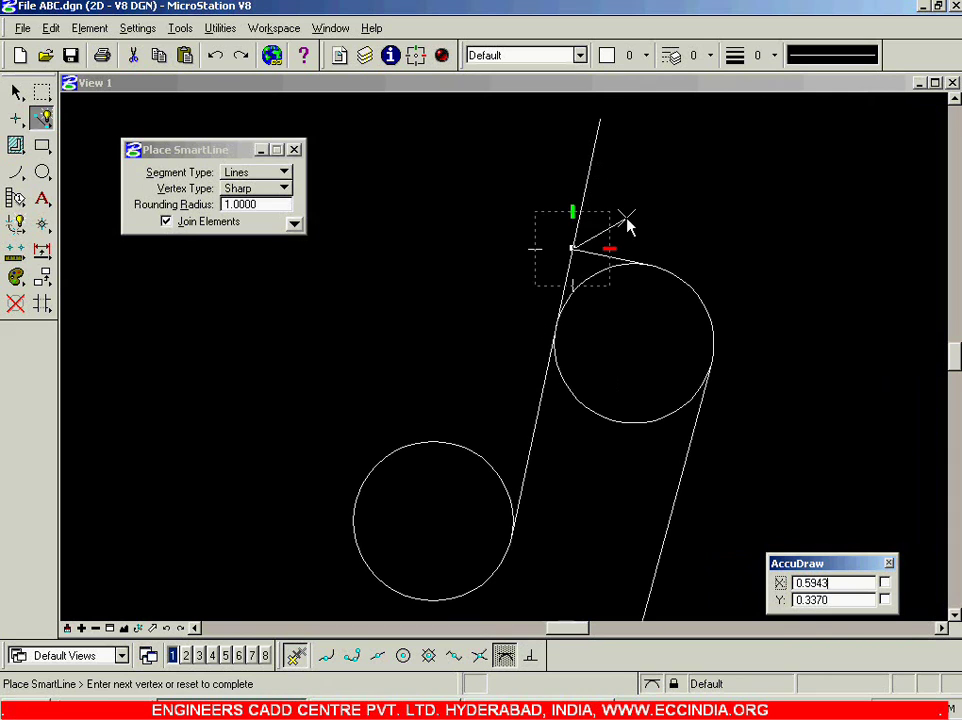
pyautogui.rightClick(656, 217)
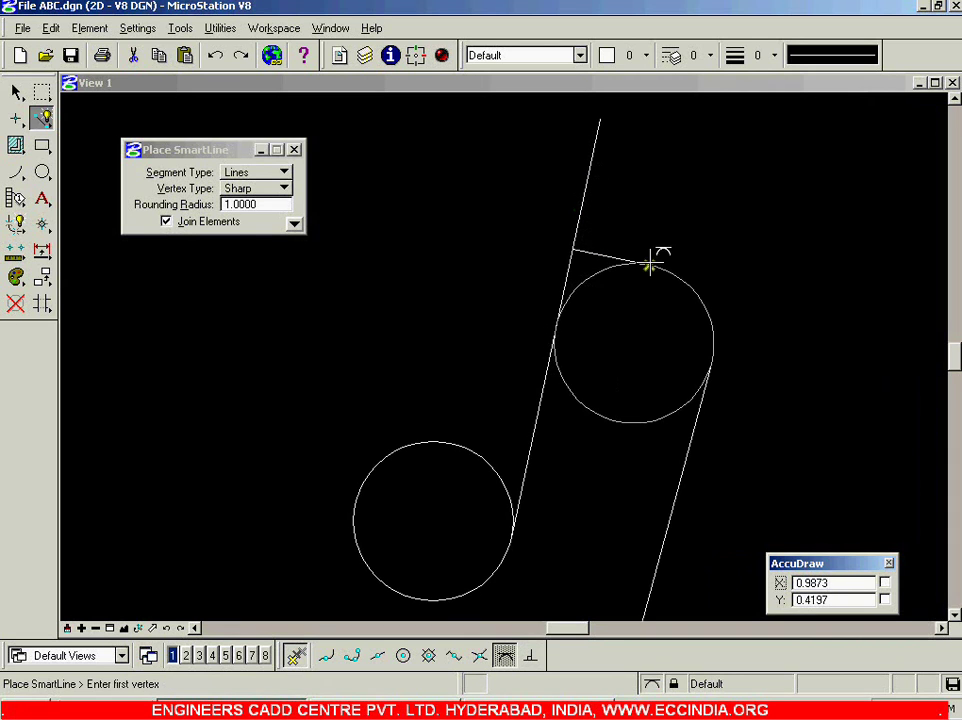
# - Trim the upper circle to its outer arc between the two tangent lines and cut off the inner line's overhang above the corner
pyautogui.click(17, 92)
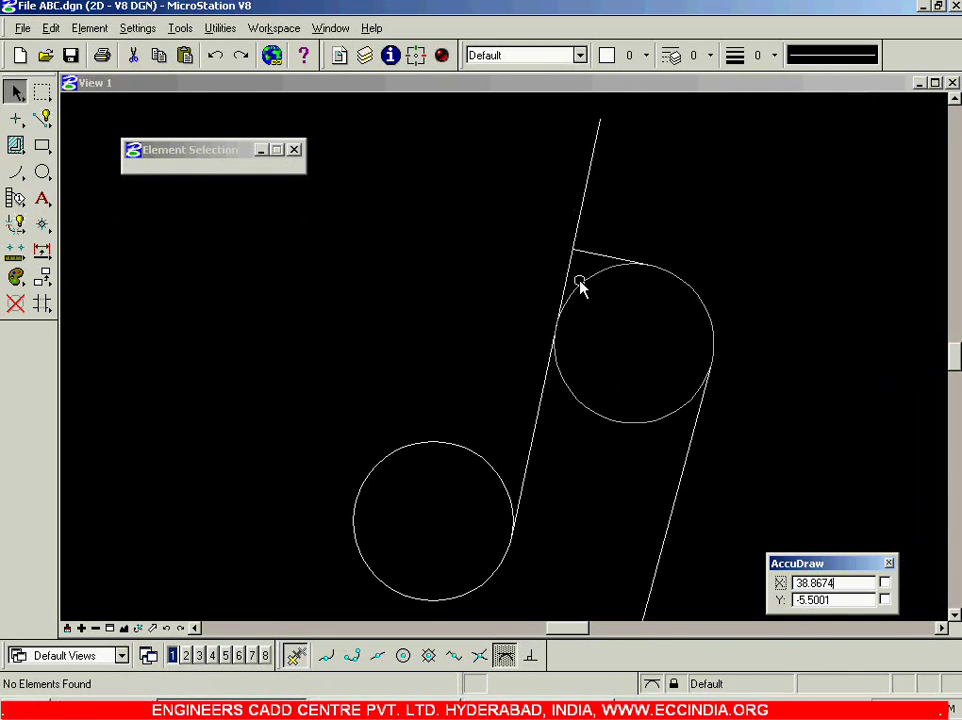
pyautogui.click(703, 412)
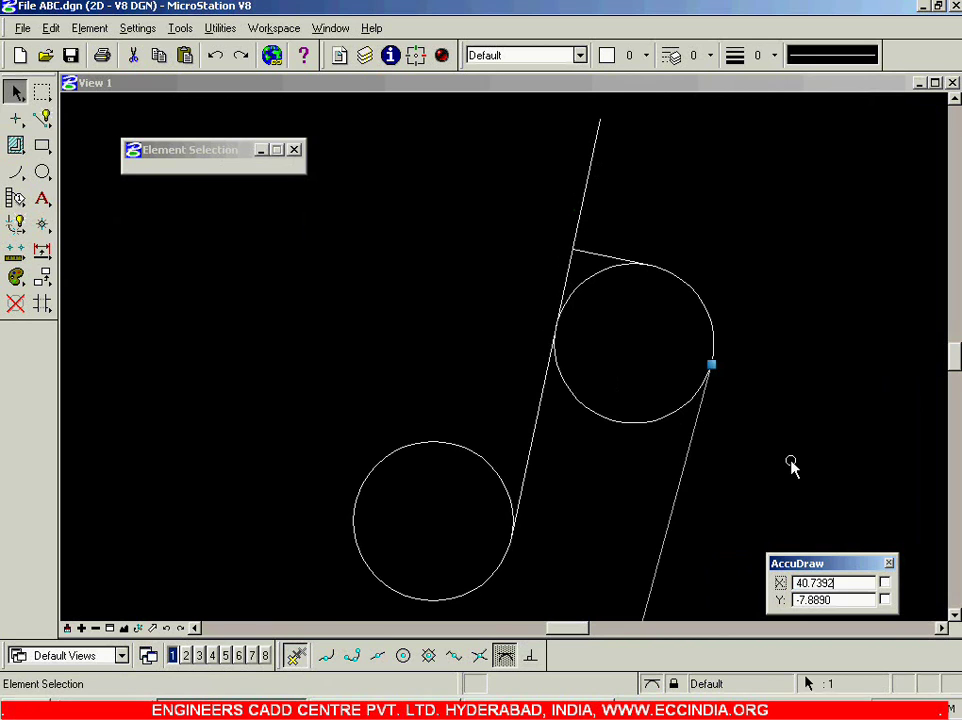
pyautogui.keyDown('ctrl'); pyautogui.click(595, 254); pyautogui.keyUp('ctrl')
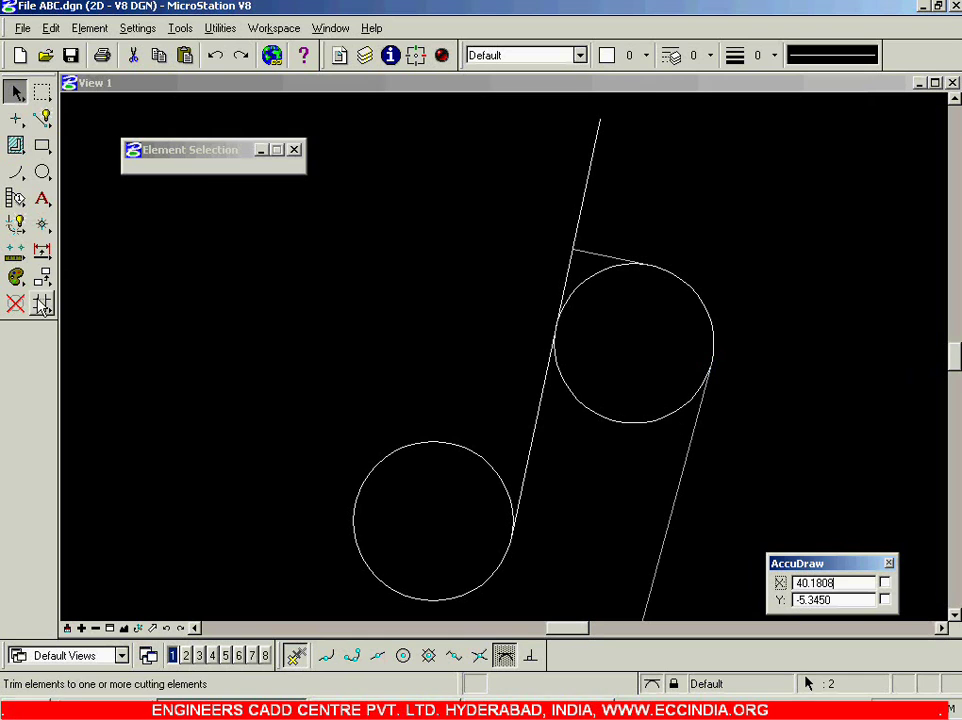
pyautogui.click(42, 304)
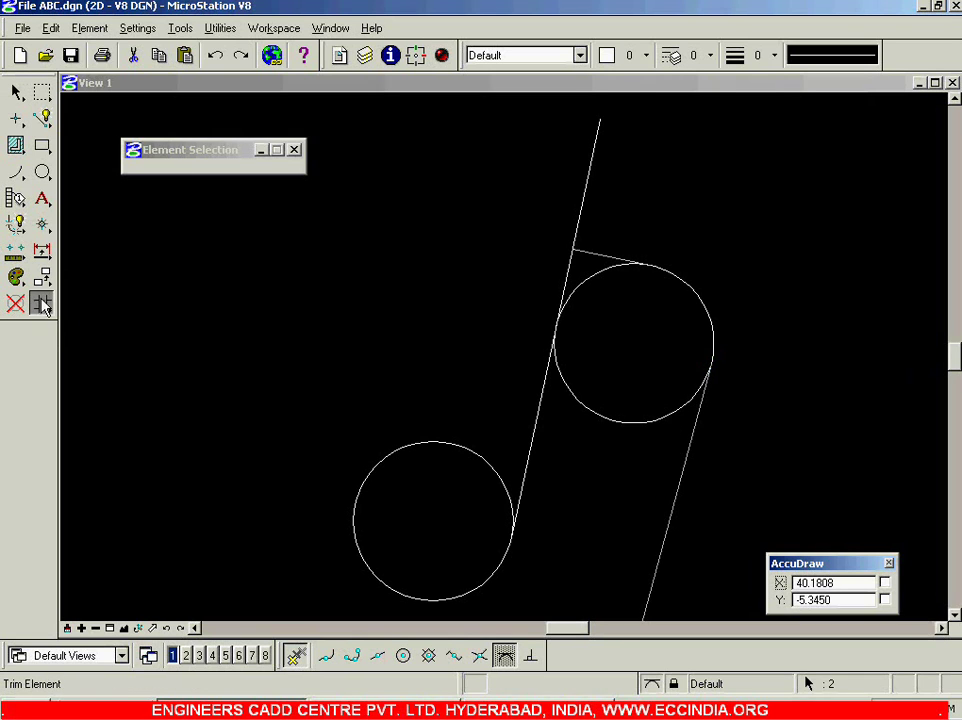
pyautogui.click(573, 393)
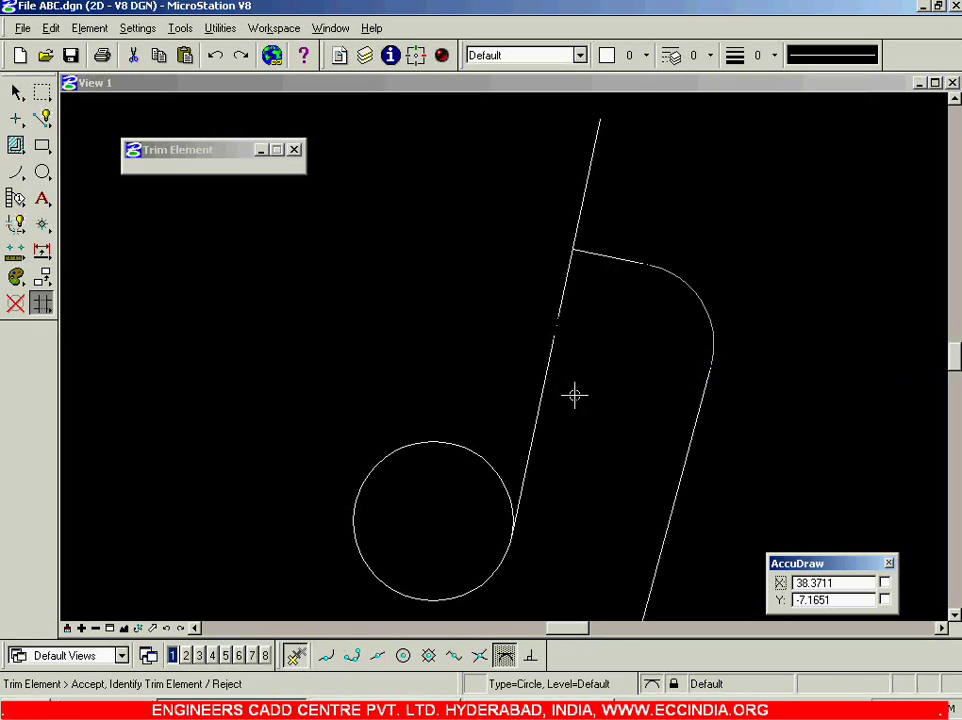
pyautogui.click(582, 191)
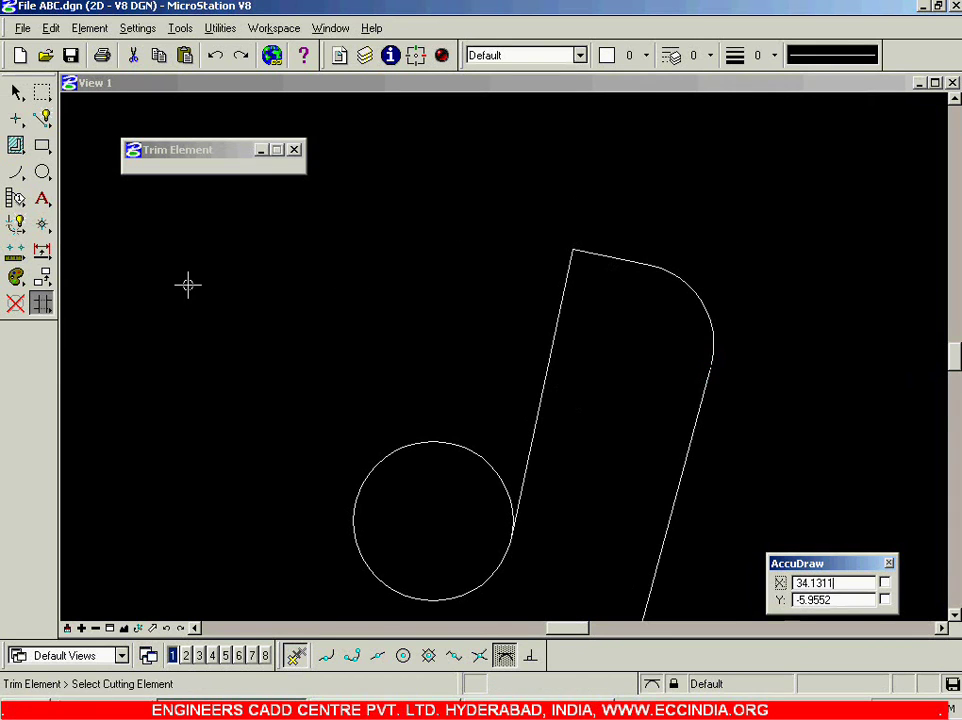
# - Trim the small lower circle to the rounded corner between the bottom line and the slanted outer line
pyautogui.click(16, 92)
pyautogui.scroll(-6, 470, 367)
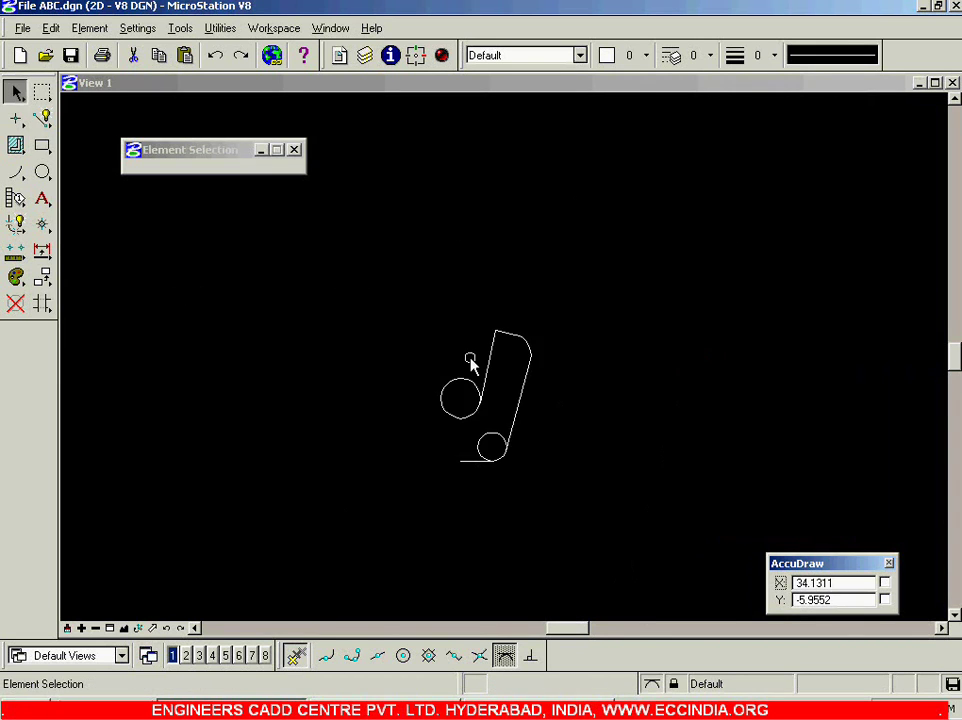
pyautogui.scroll(6, 475, 415)
pyautogui.click(468, 406)
pyautogui.keyDown('ctrl'); pyautogui.click(539, 350); pyautogui.keyUp('ctrl')
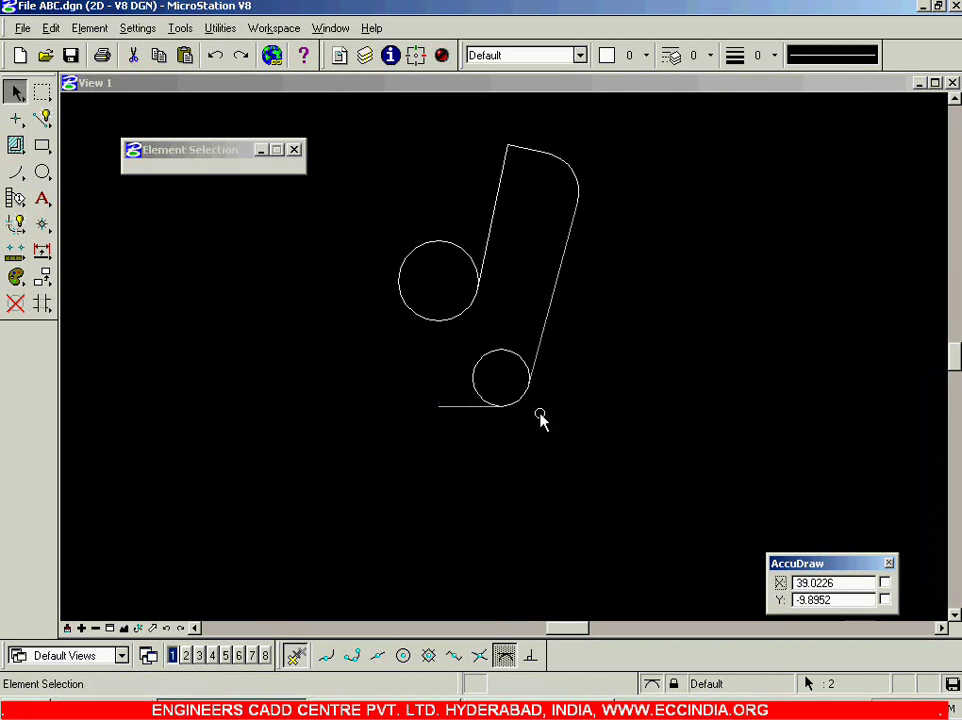
pyautogui.click(41, 303)
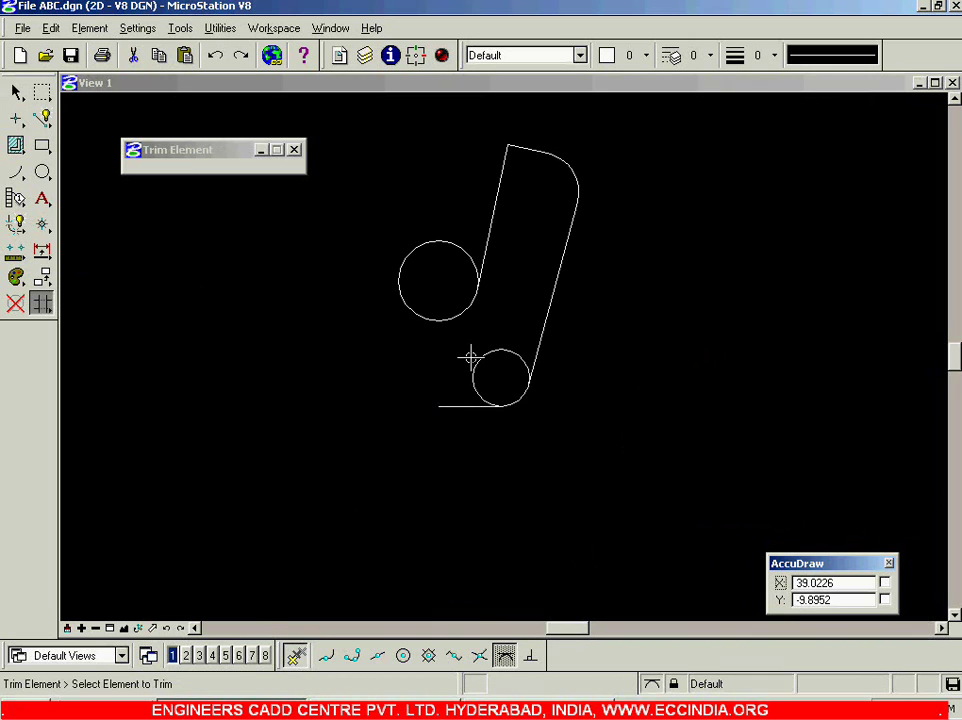
pyautogui.click(452, 360)
pyautogui.rightClick(303, 404)
pyautogui.rightClick(165, 286)
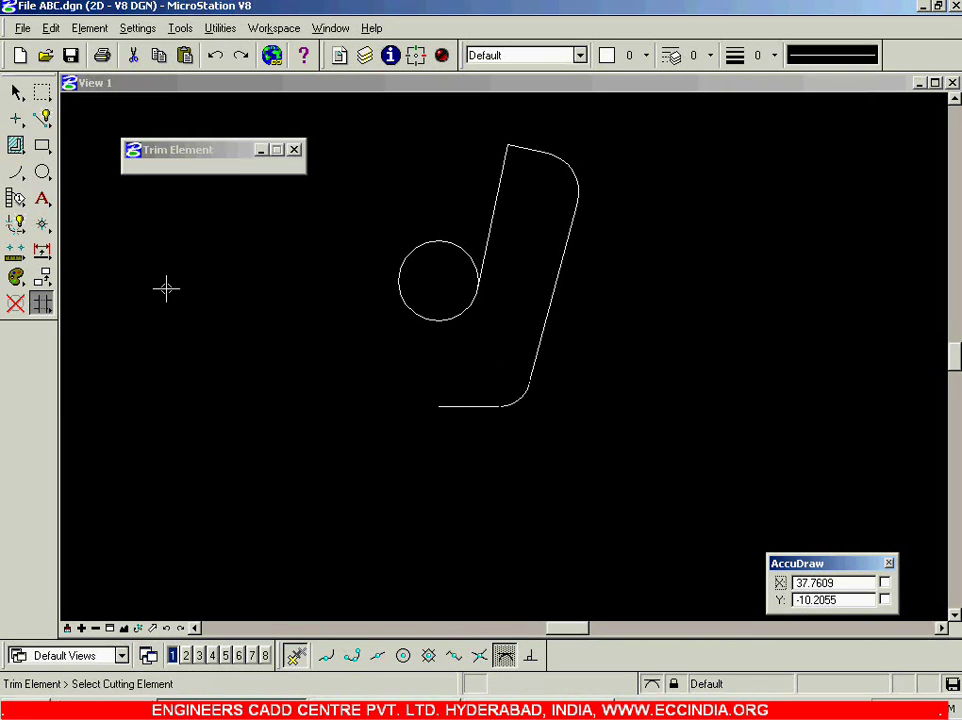
# - Draw a two-segment SmartLine with Key Point snap from the remaining circle's bottom through its centre to the inner line's tangent point
pyautogui.click(44, 118)
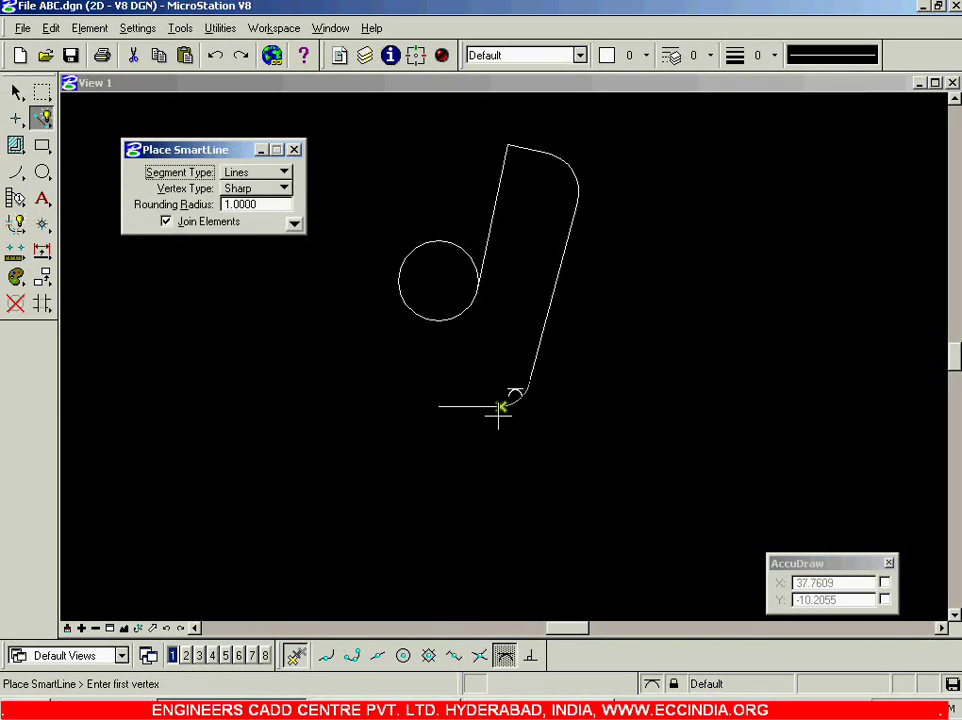
pyautogui.scroll(3, 440, 342)
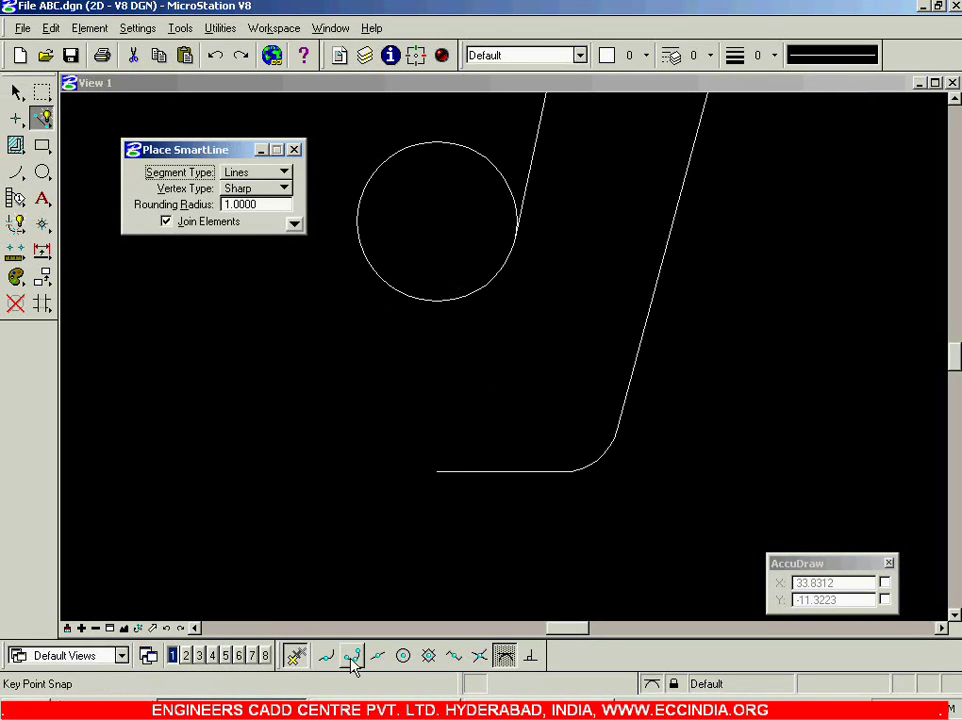
pyautogui.click(352, 656)
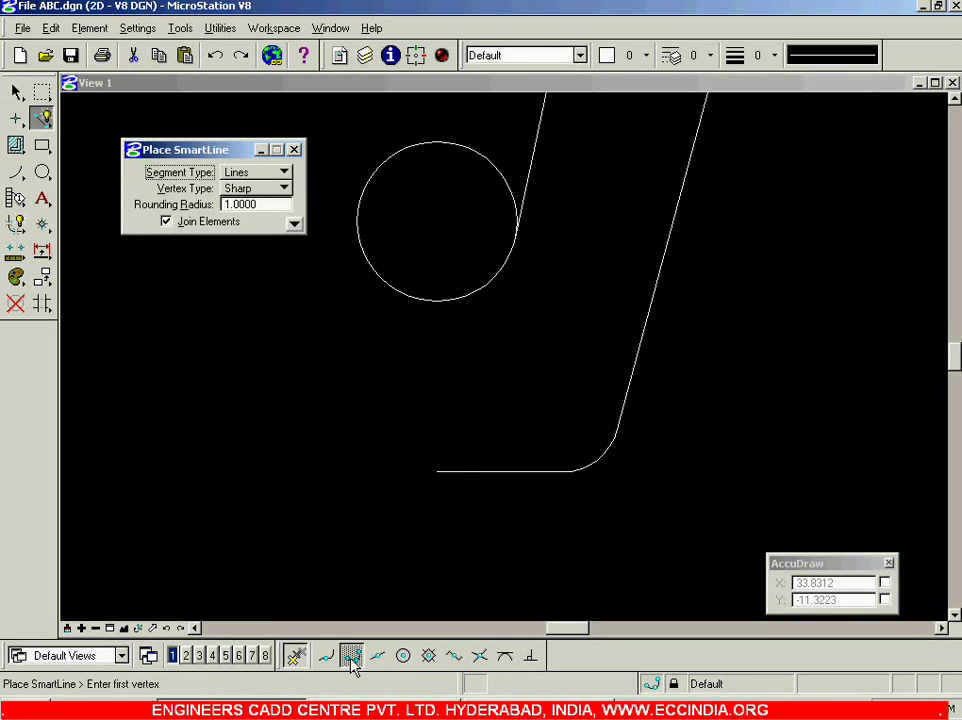
pyautogui.click(437, 300)
pyautogui.click(437, 220)
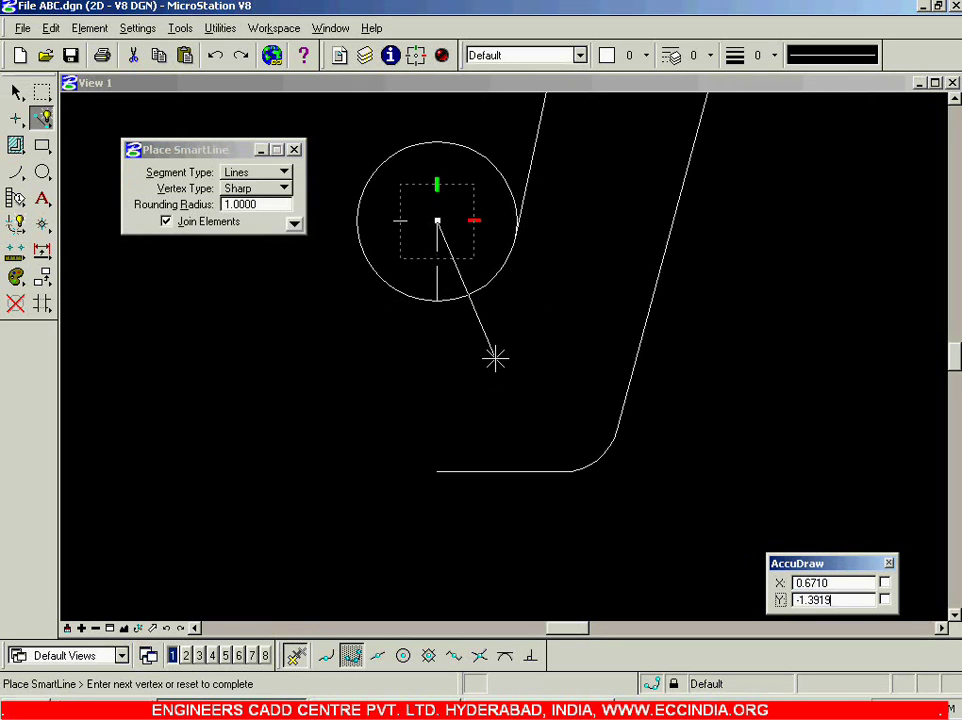
pyautogui.click(513, 235)
pyautogui.rightClick(519, 307)
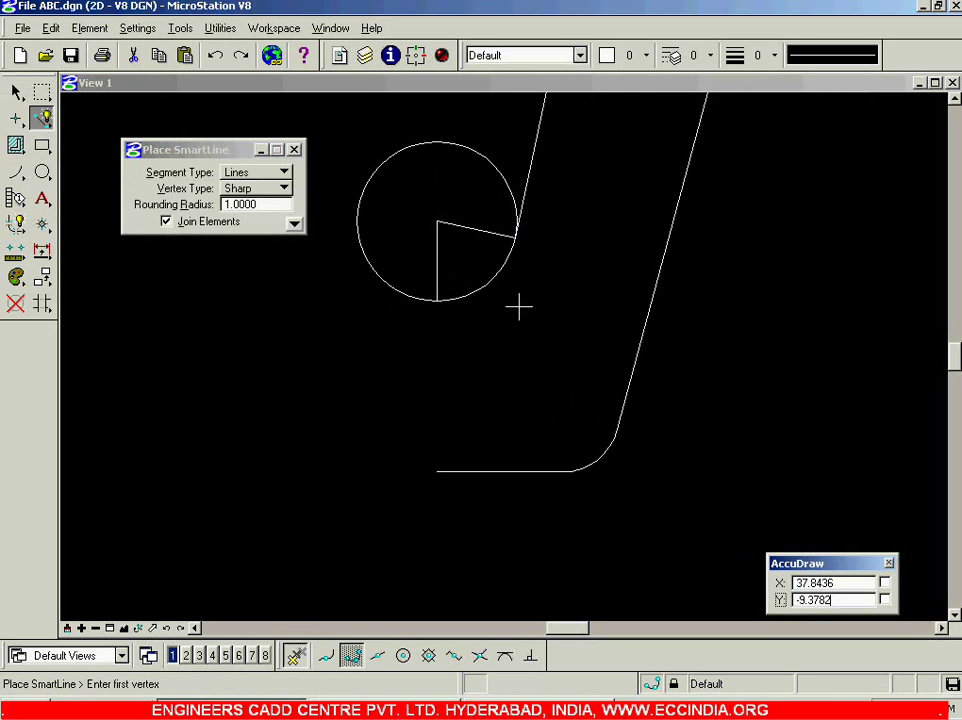
# - Trim the remaining circle to its lower-right arc, using the two-segment line as the cutting element
pyautogui.click(16, 91)
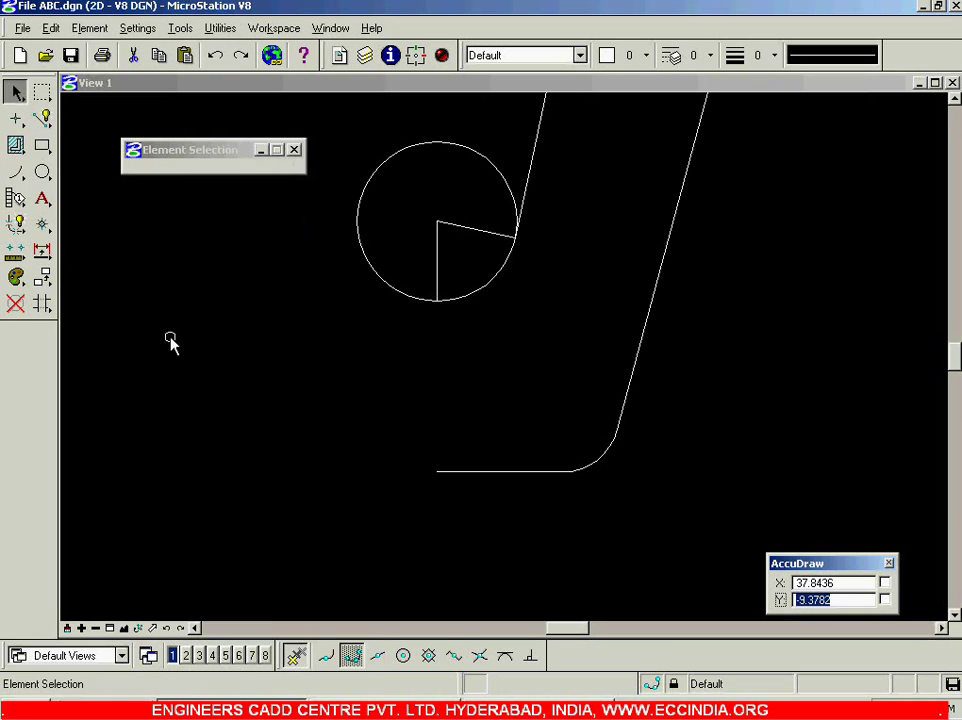
pyautogui.click(437, 272)
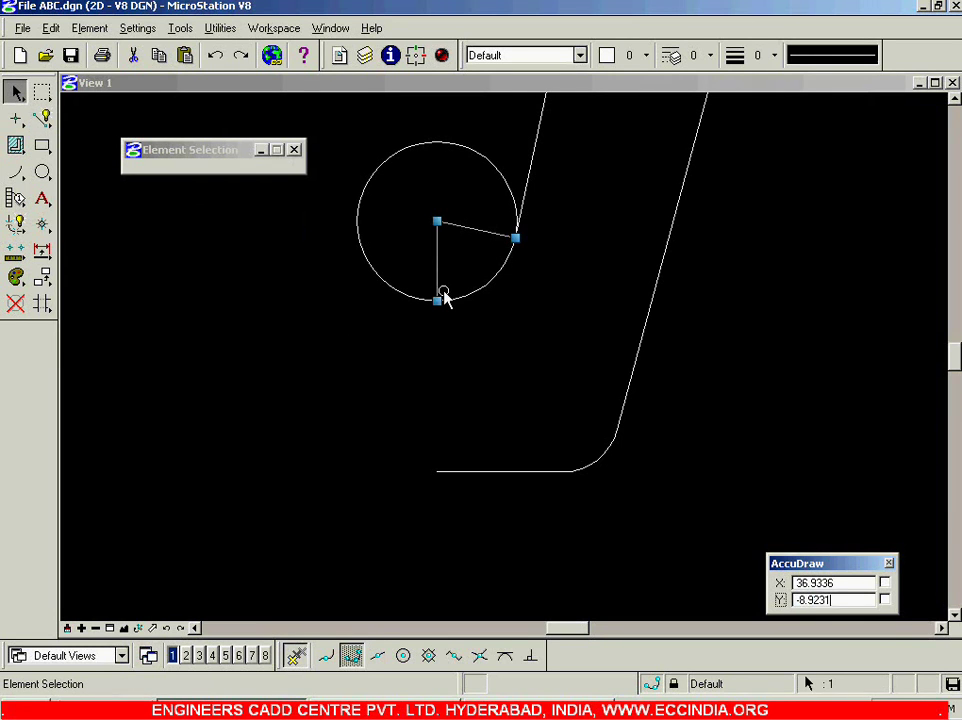
pyautogui.click(41, 303)
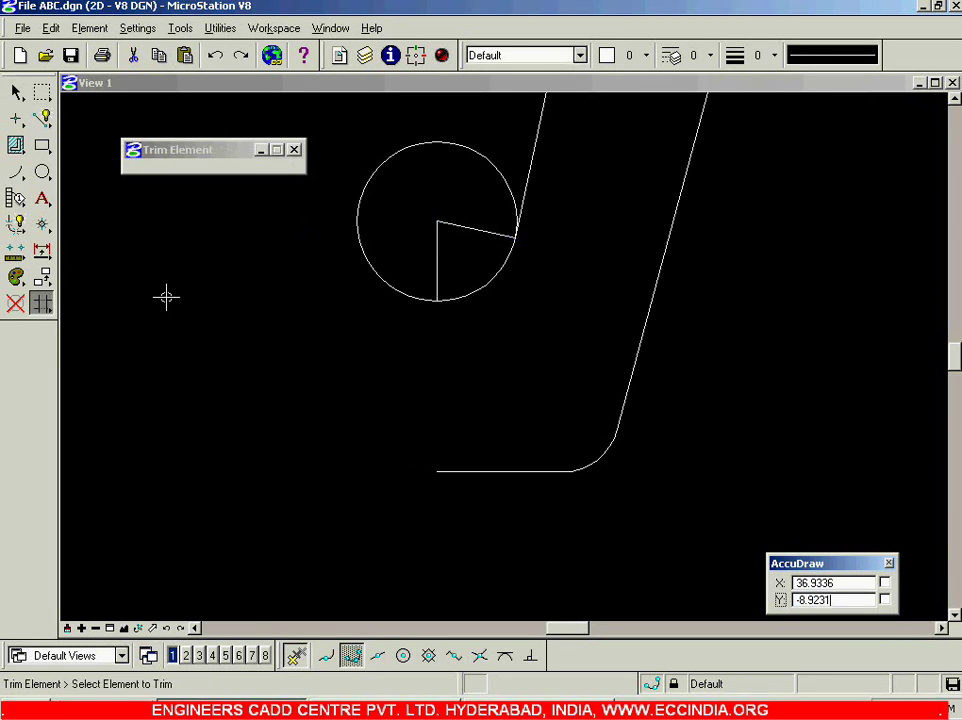
pyautogui.click(351, 231)
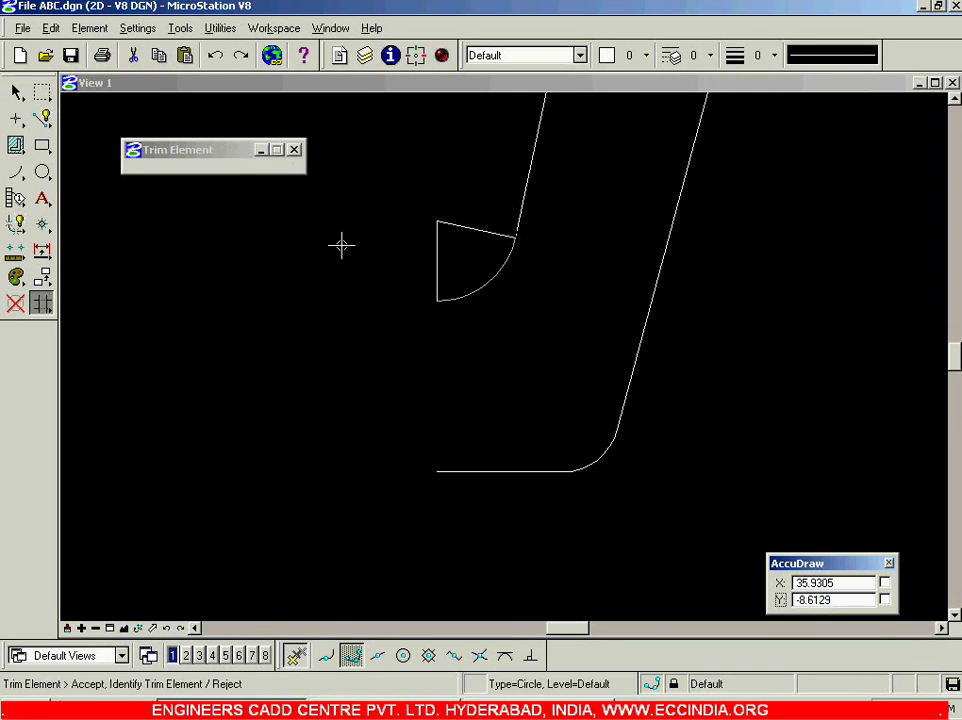
pyautogui.click(275, 367)
pyautogui.rightClick(275, 369)
pyautogui.press('Escape')
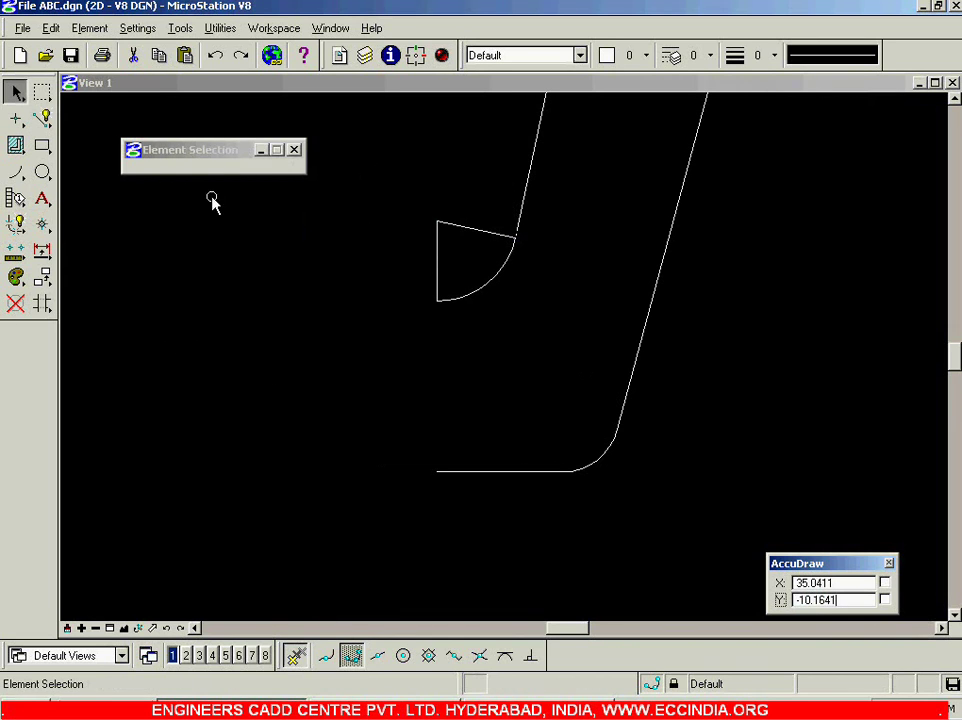
# - Delete the two-segment construction line inside the trimmed arc
pyautogui.scroll(-3, 335, 280)
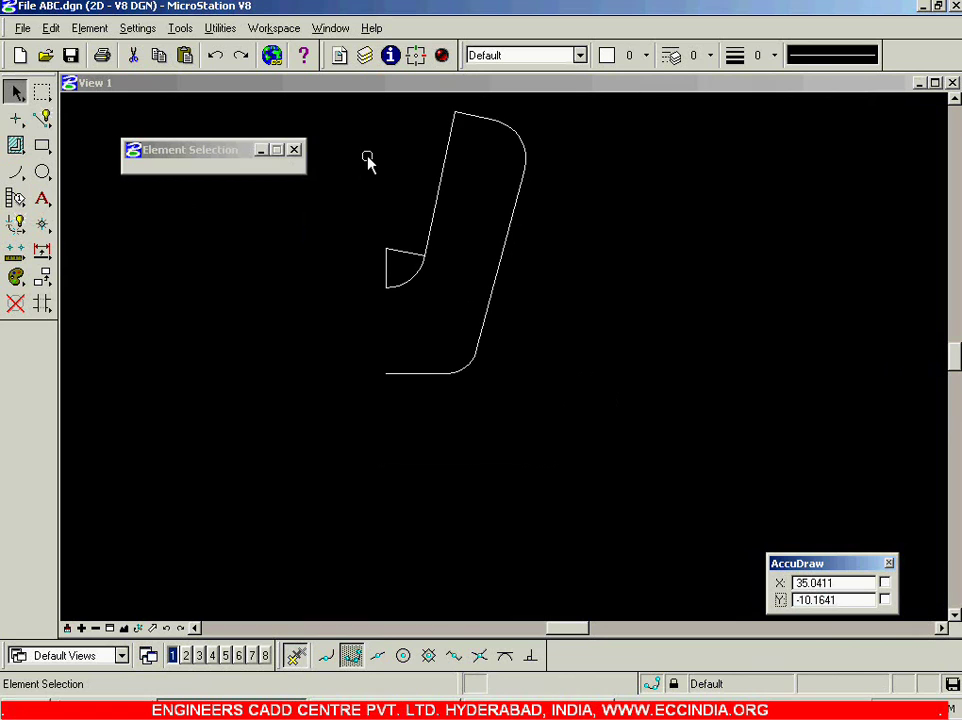
pyautogui.scroll(3, 369, 159)
pyautogui.press('Delete')
pyautogui.scroll(-2, 429, 369)
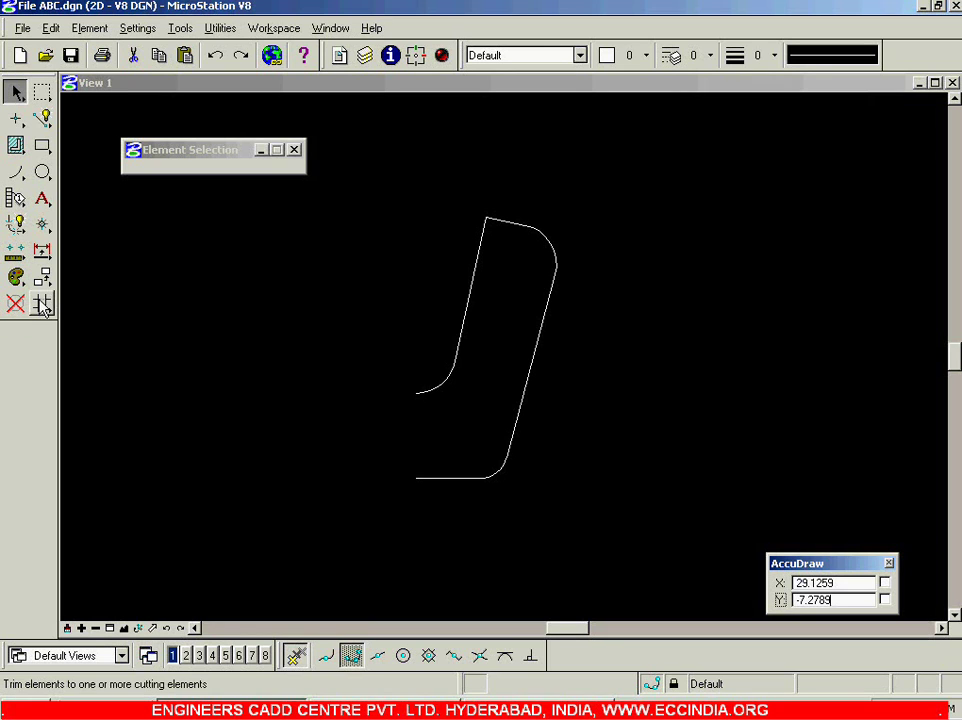
# - Select all elements of the half profile and mirror a copy of them about a vertical axis through the inner arc's lower end
pyautogui.moveTo(45, 286); pyautogui.dragTo(760, 124)
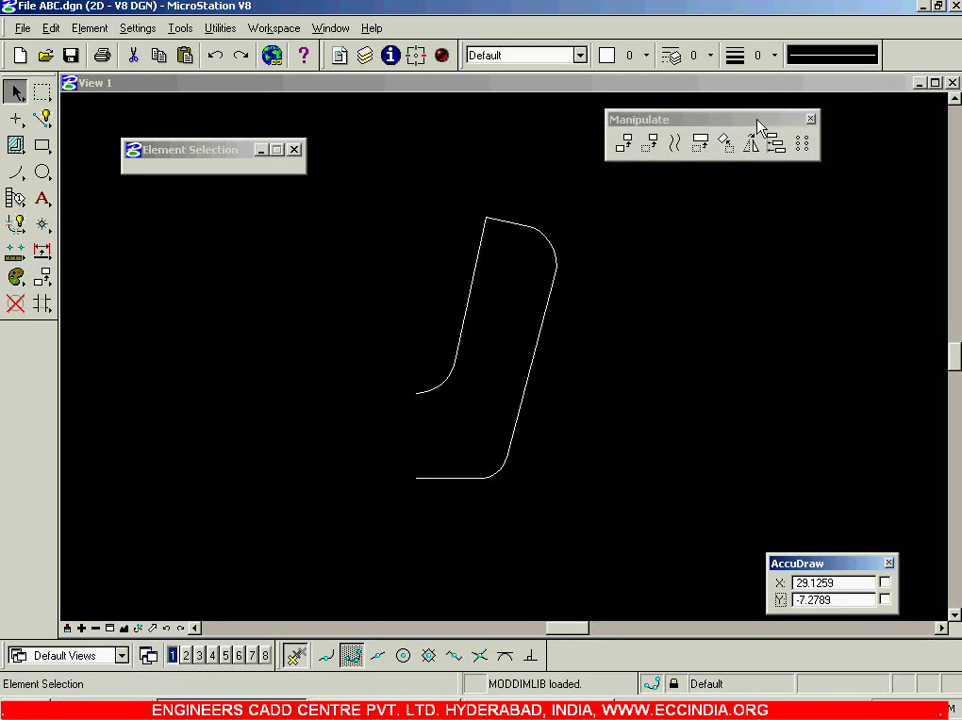
pyautogui.moveTo(610, 205); pyautogui.dragTo(360, 512)
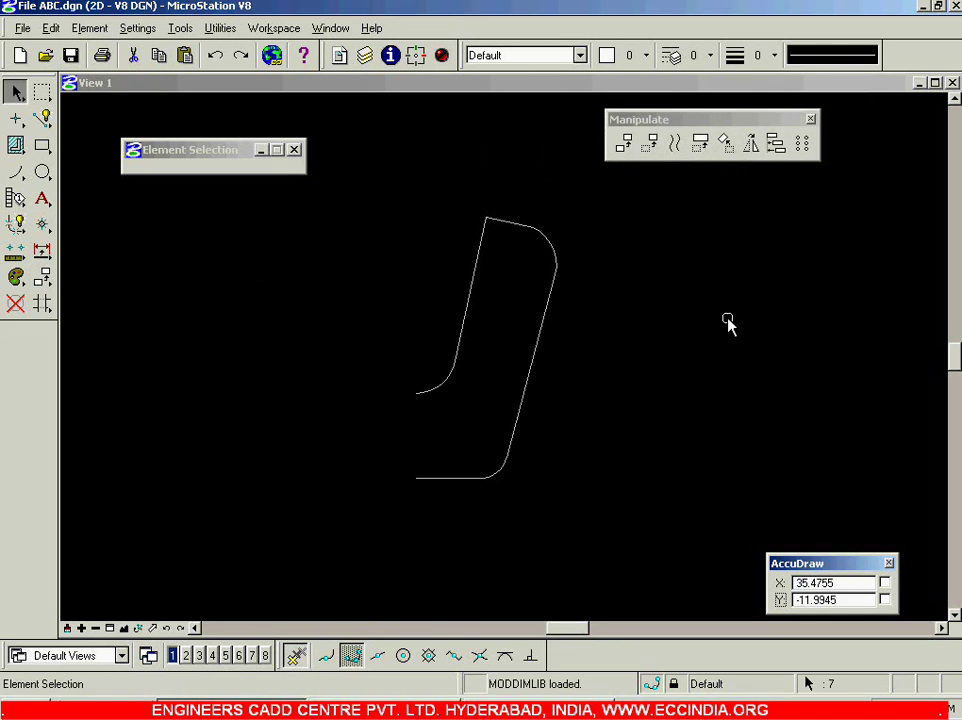
pyautogui.click(754, 147)
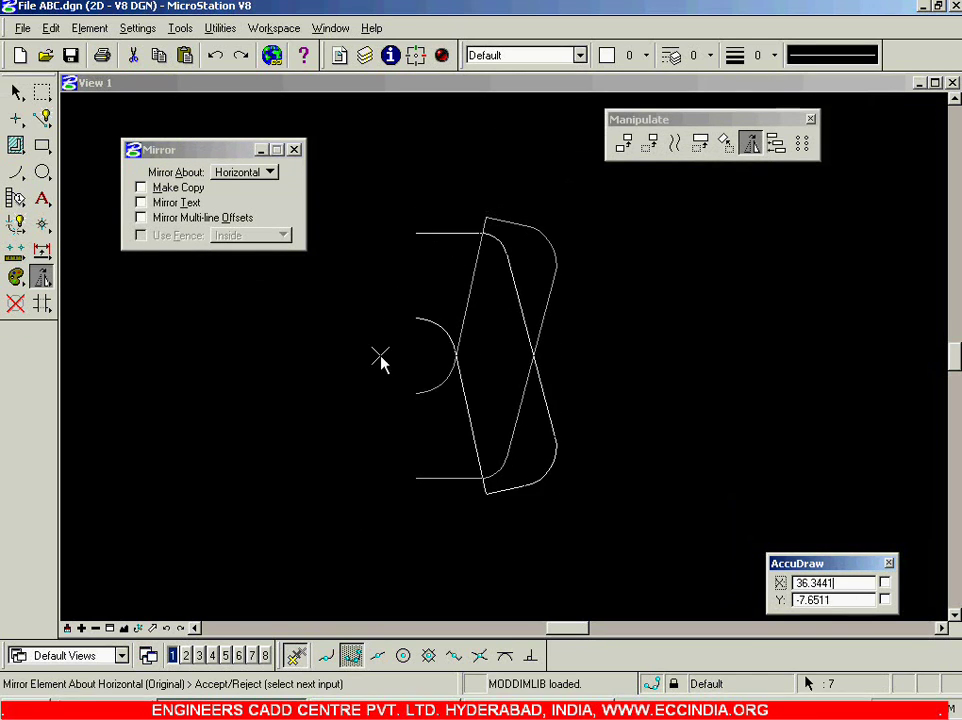
pyautogui.click(260, 182)
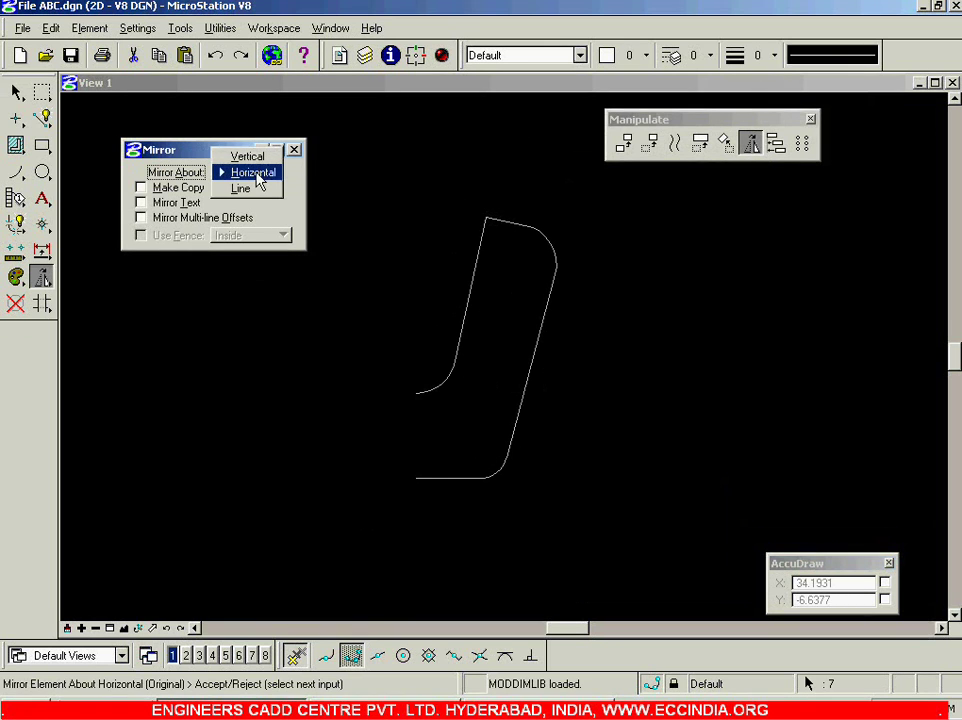
pyautogui.click(255, 157)
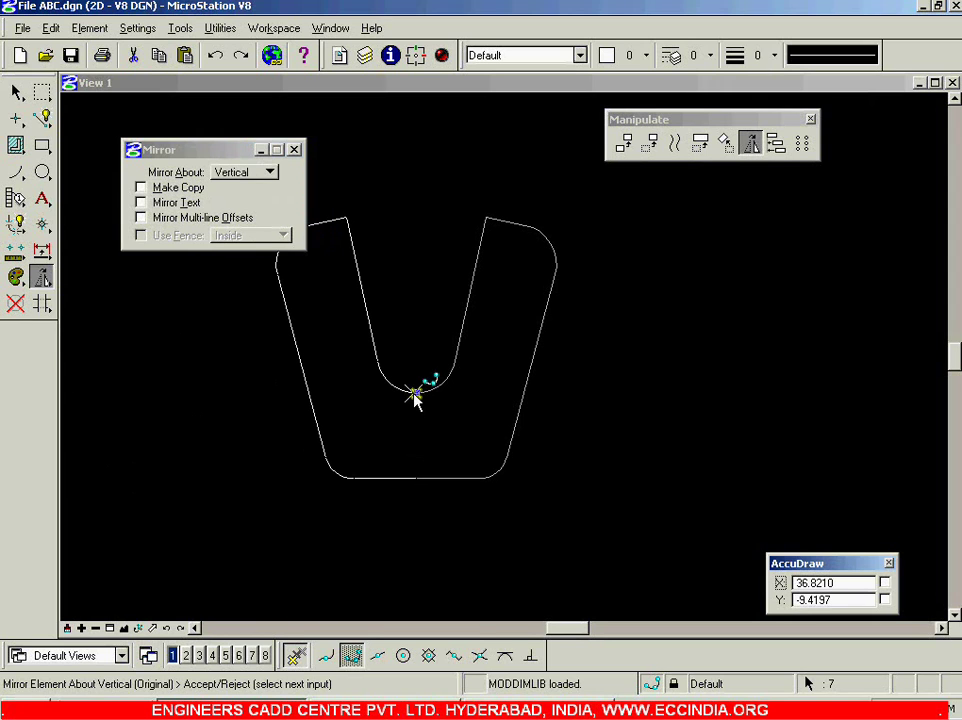
pyautogui.click(178, 188)
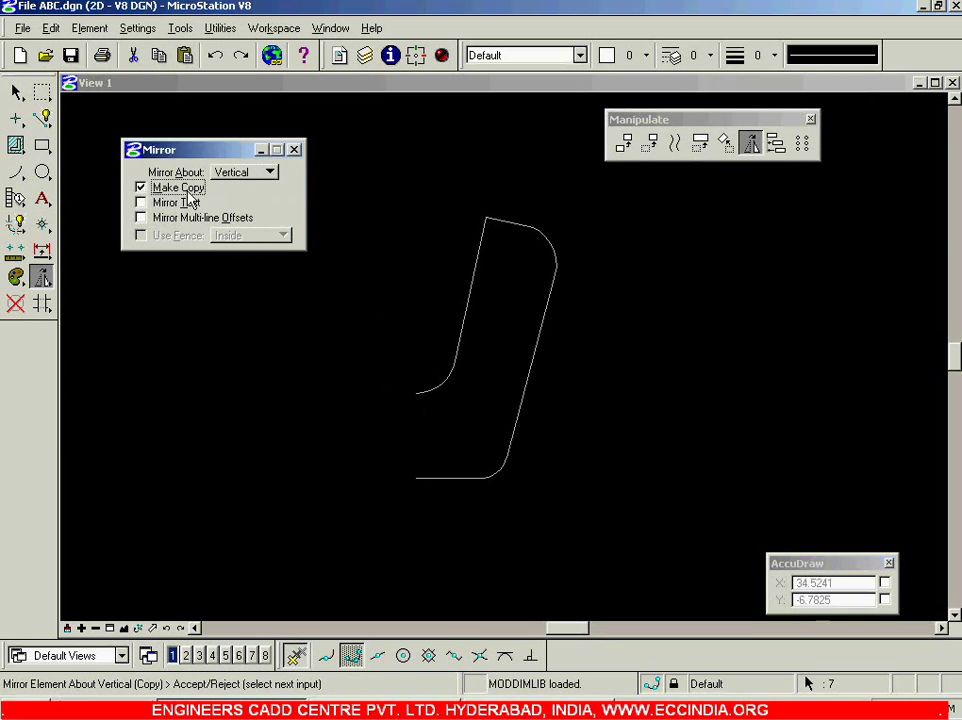
pyautogui.click(418, 398)
pyautogui.click(418, 202)
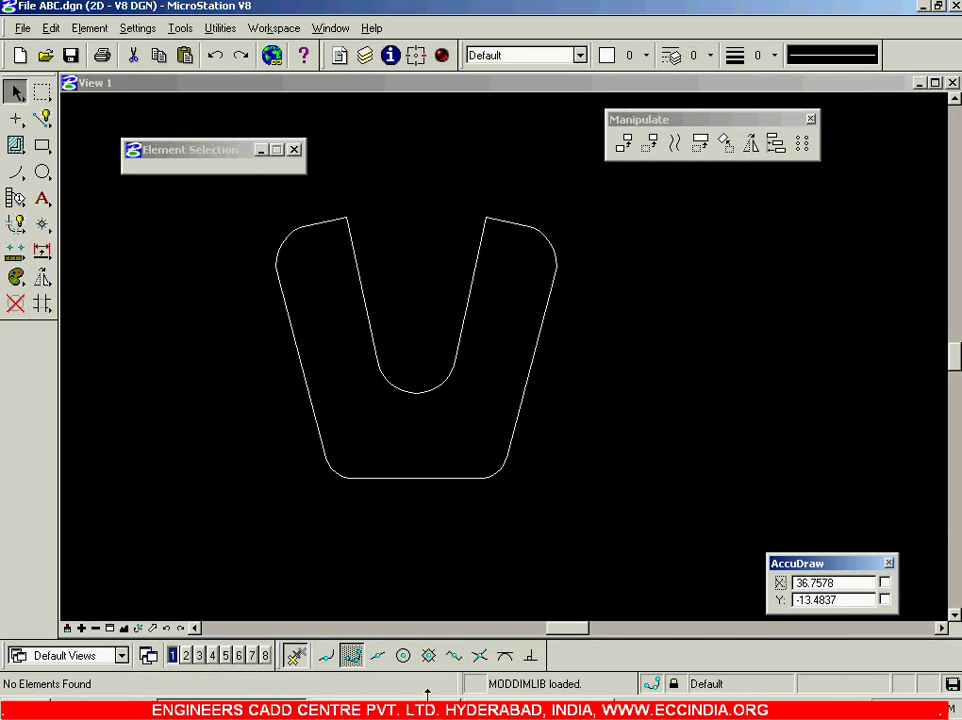
# - Switch to the workbook in Acrobat Reader and compare the completed V-shaped profile with the exercise drawing
pyautogui.hotkey('alt', 'Tab')
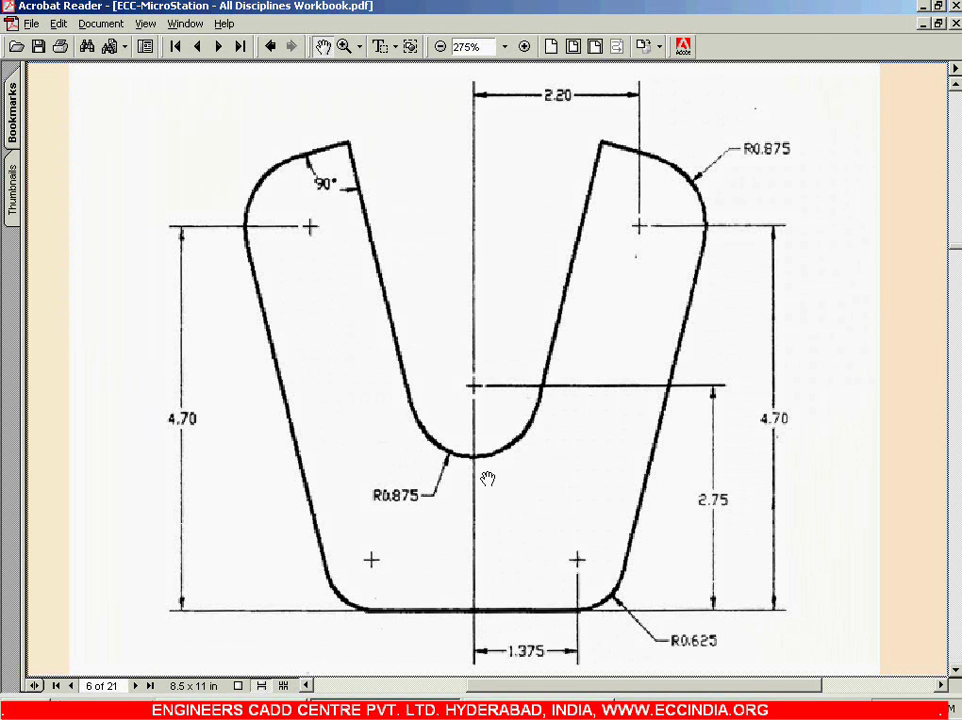
pyautogui.hotkey('alt', 'Tab')
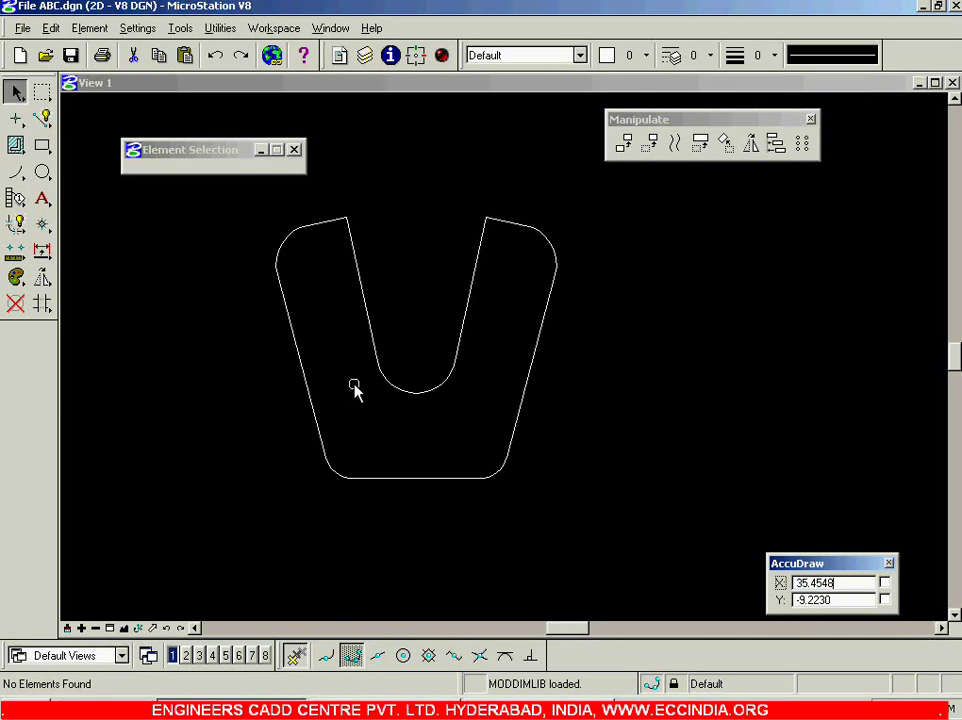
pyautogui.hotkey('alt', 'Tab')
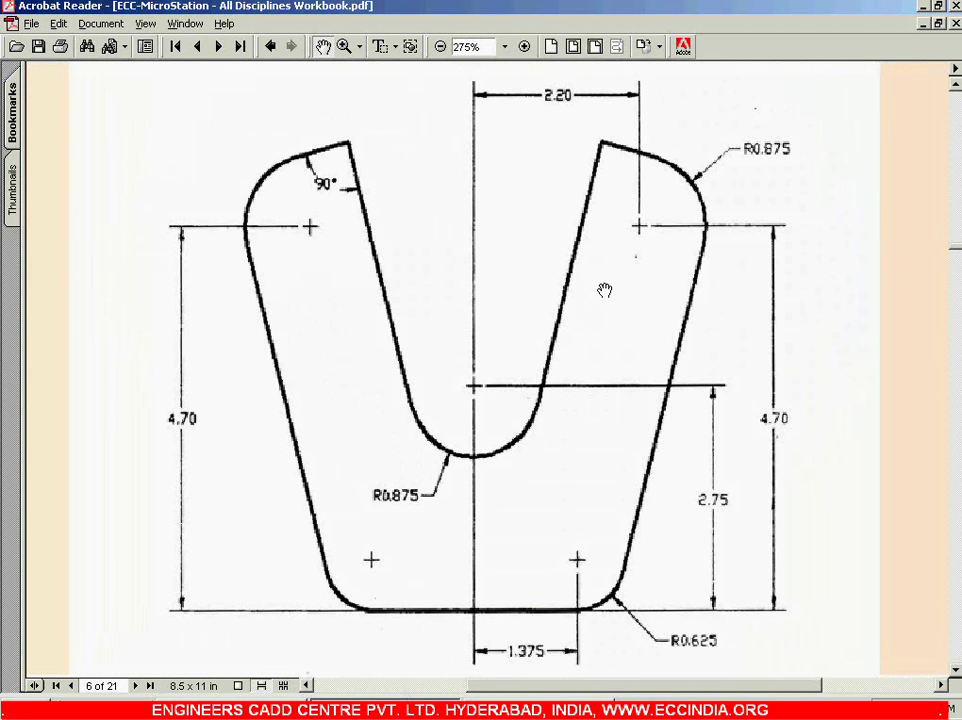
# - Look through the workbook's following lessons and exercise drawings up to the hatched plate, and return to MicroStation
pyautogui.hotkey('ctrl', '-')
pyautogui.scroll(-20, 603, 290)
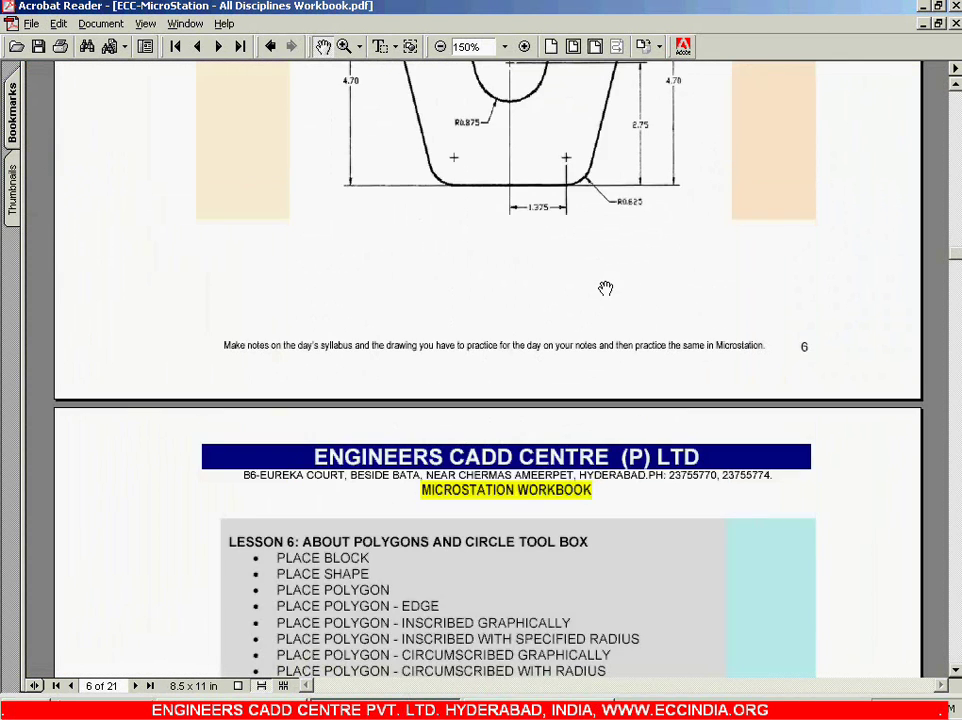
pyautogui.scroll(-20, 603, 290)
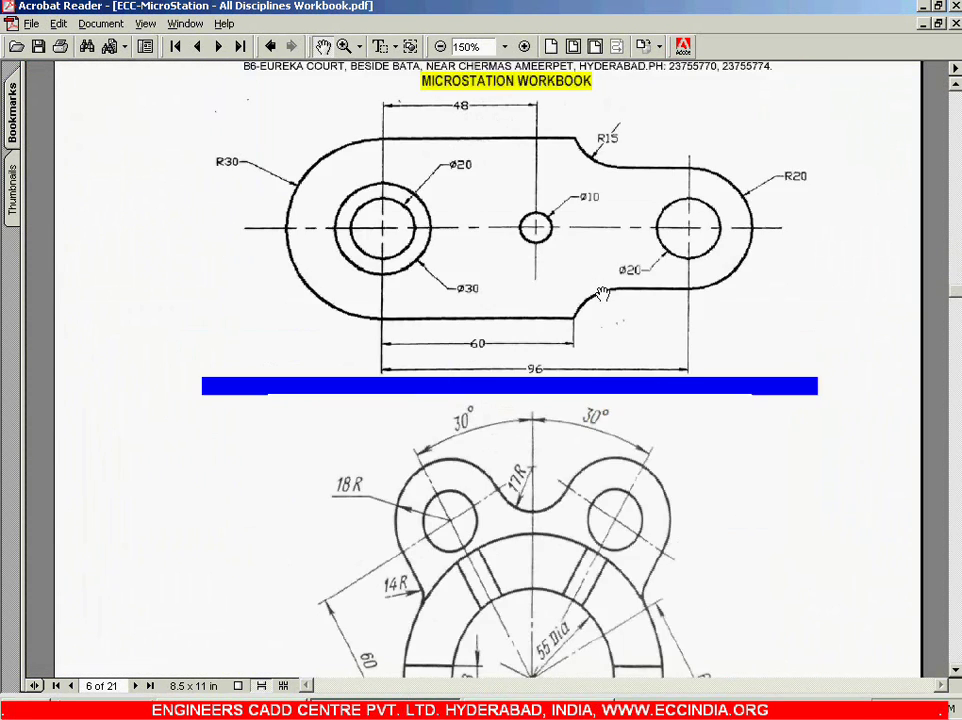
pyautogui.scroll(5, 603, 293)
pyautogui.scroll(-1, 603, 293)
pyautogui.scroll(8, 603, 293)
pyautogui.scroll(-5, 603, 293)
pyautogui.scroll(8, 603, 293)
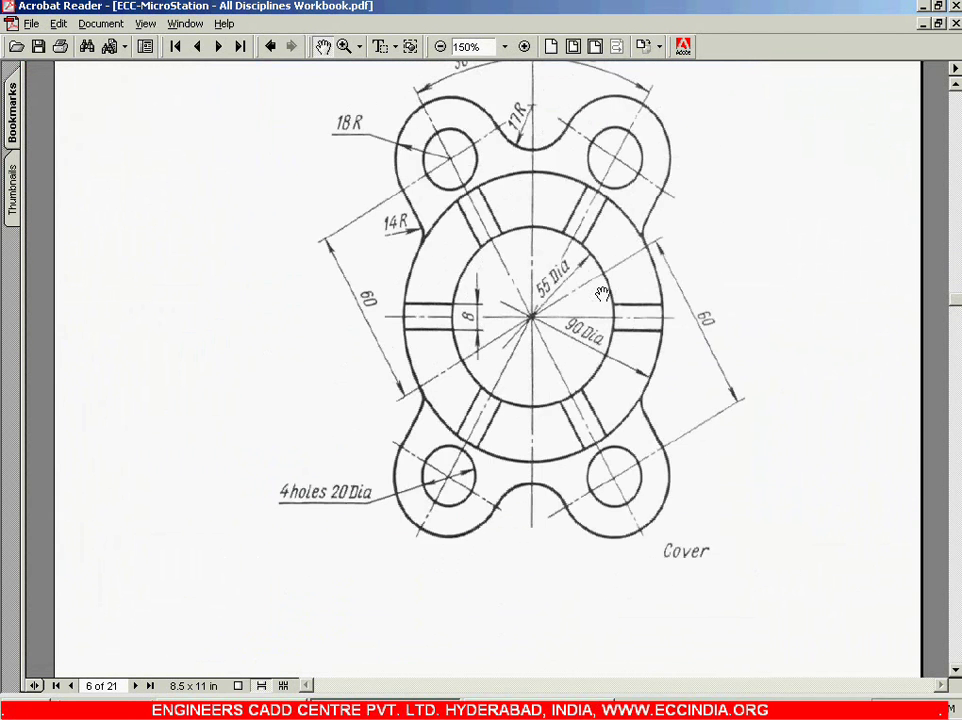
pyautogui.scroll(5, 603, 293)
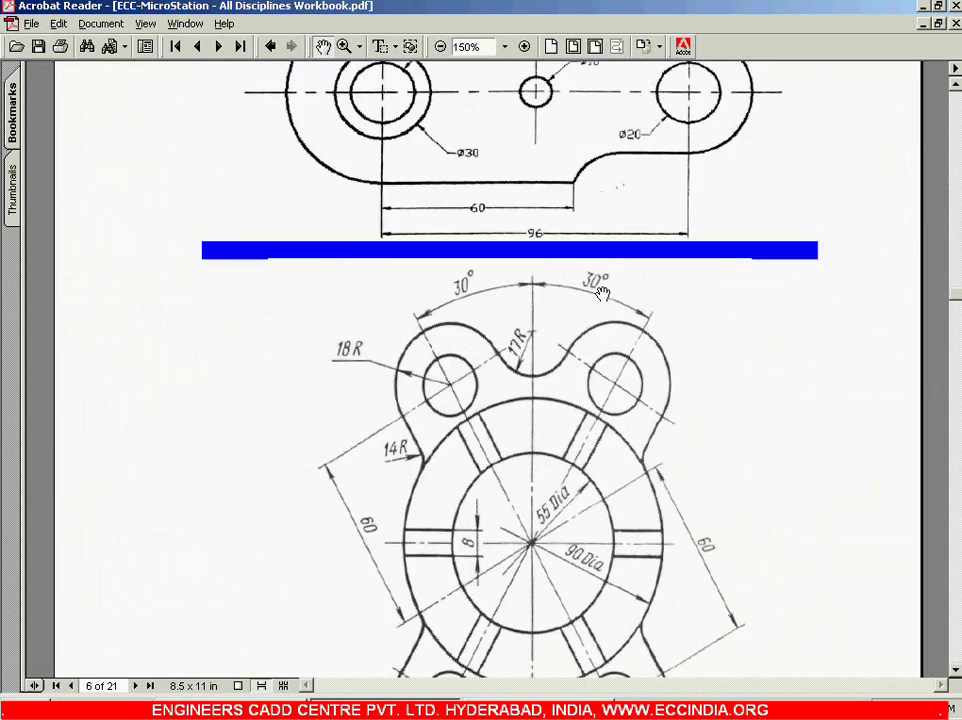
pyautogui.scroll(-20, 603, 293)
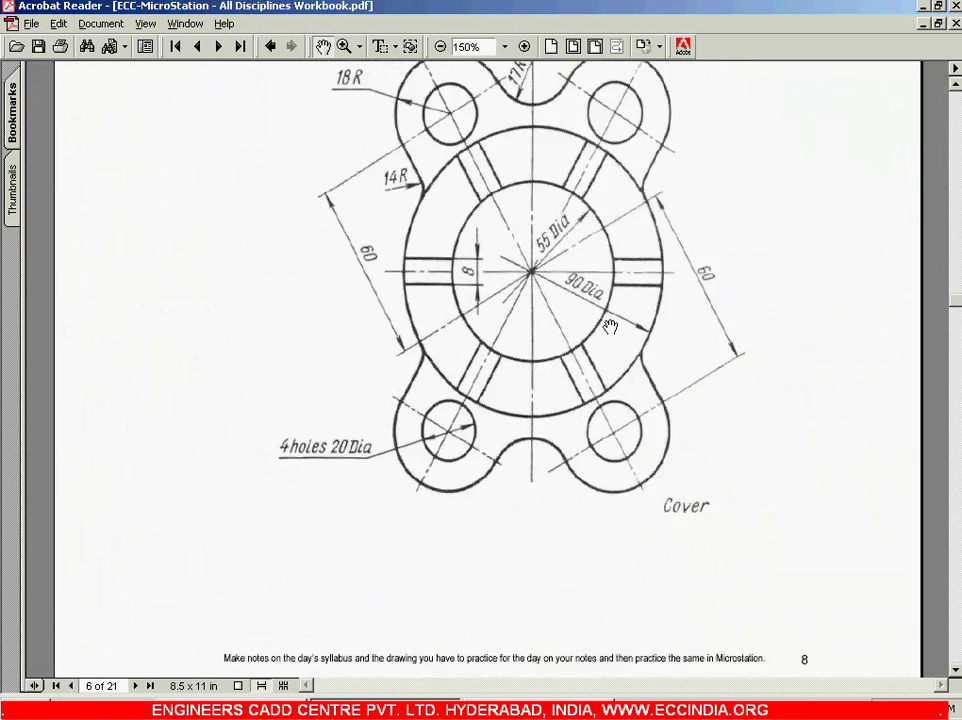
pyautogui.scroll(-11, 610, 327)
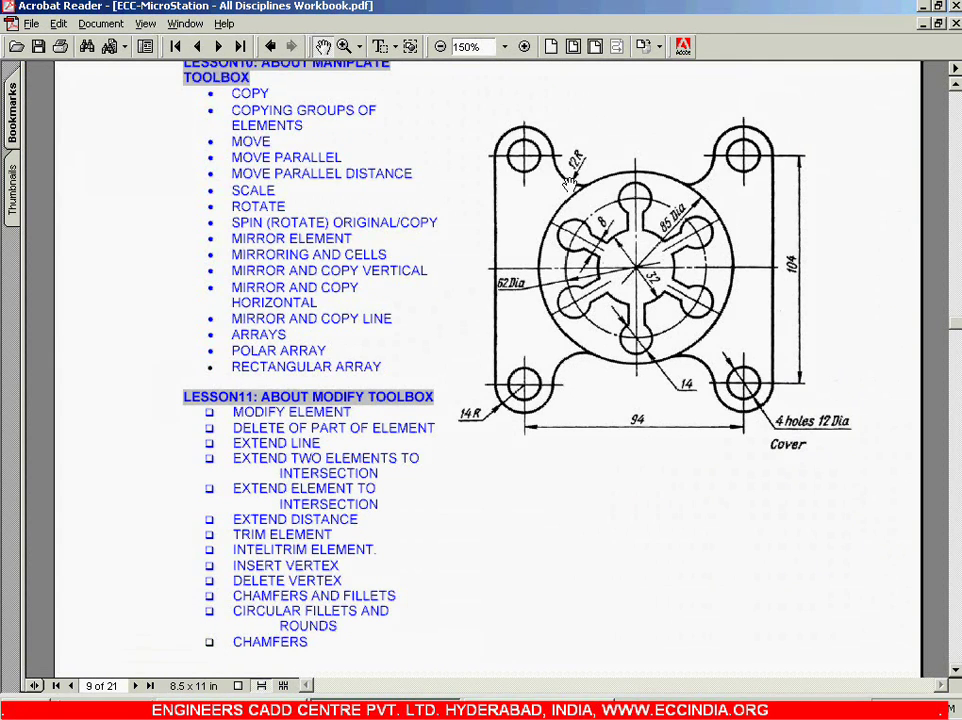
pyautogui.scroll(19, 568, 183)
pyautogui.scroll(7, 576, 216)
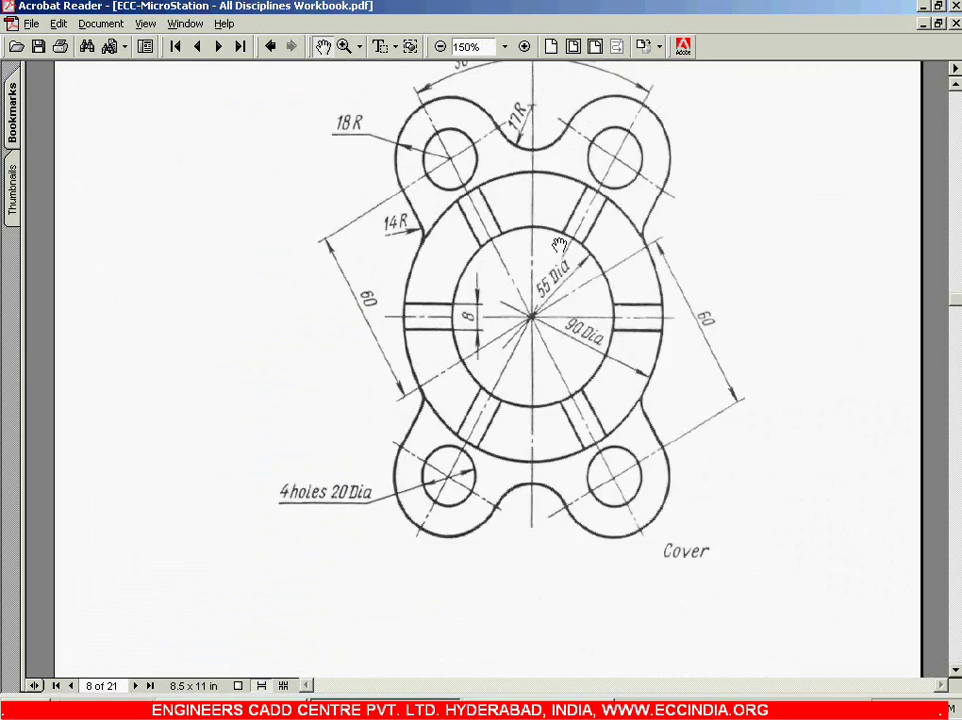
pyautogui.scroll(-20, 594, 344)
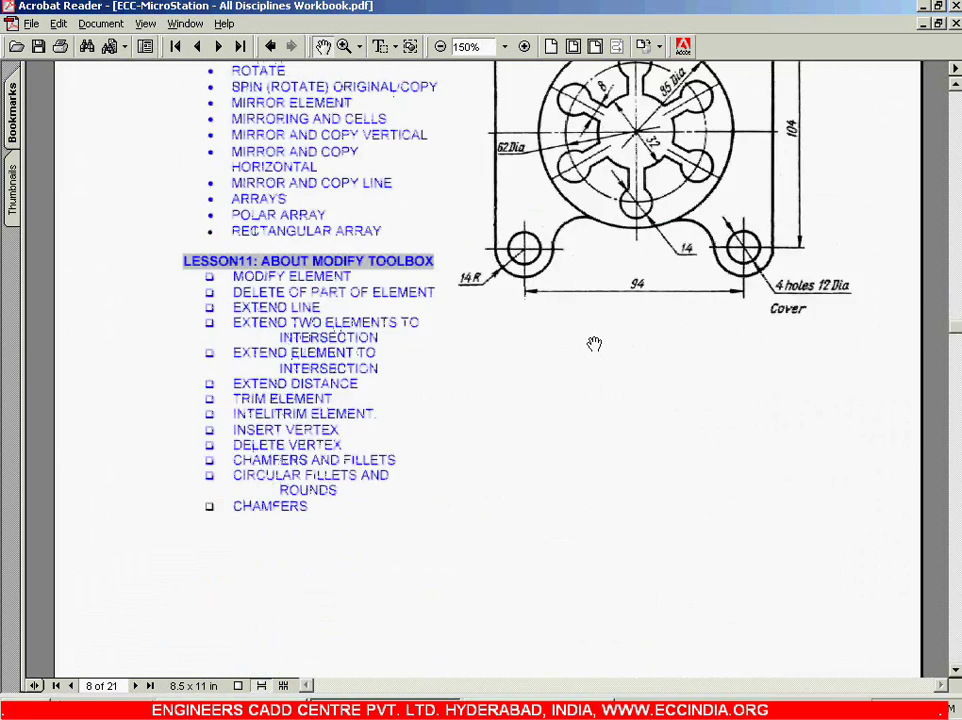
pyautogui.scroll(-19, 594, 344)
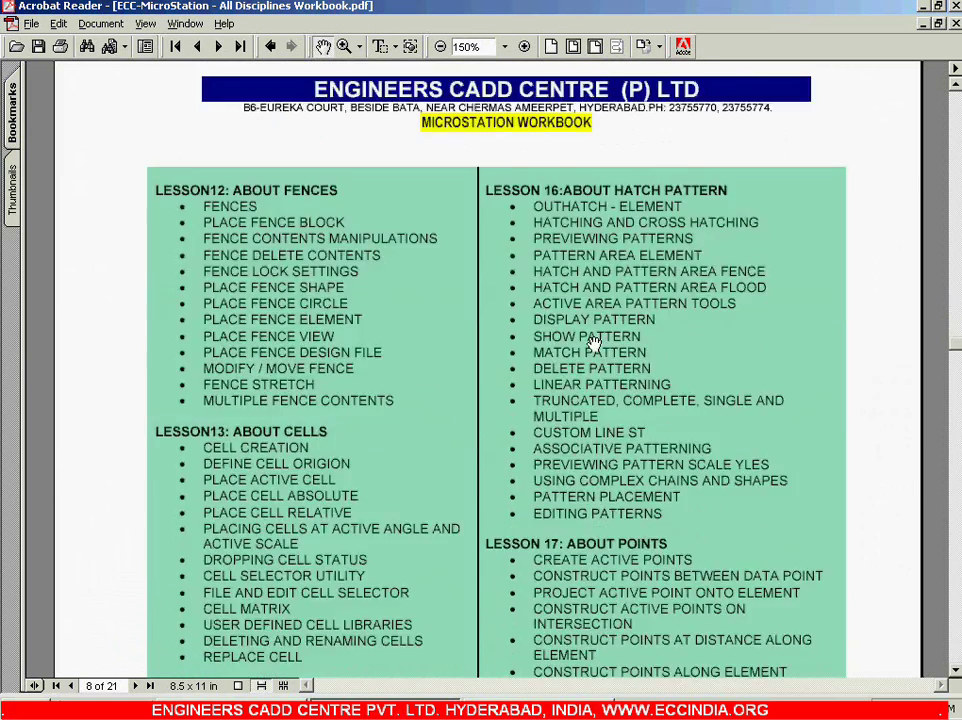
pyautogui.scroll(-20, 594, 344)
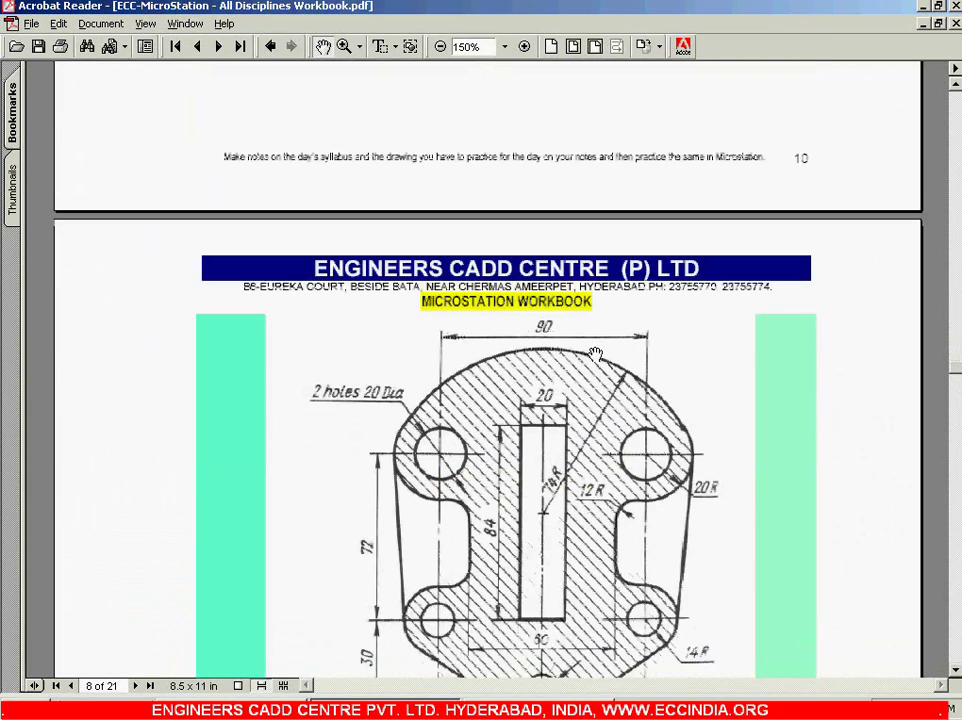
pyautogui.scroll(-1, 594, 355)
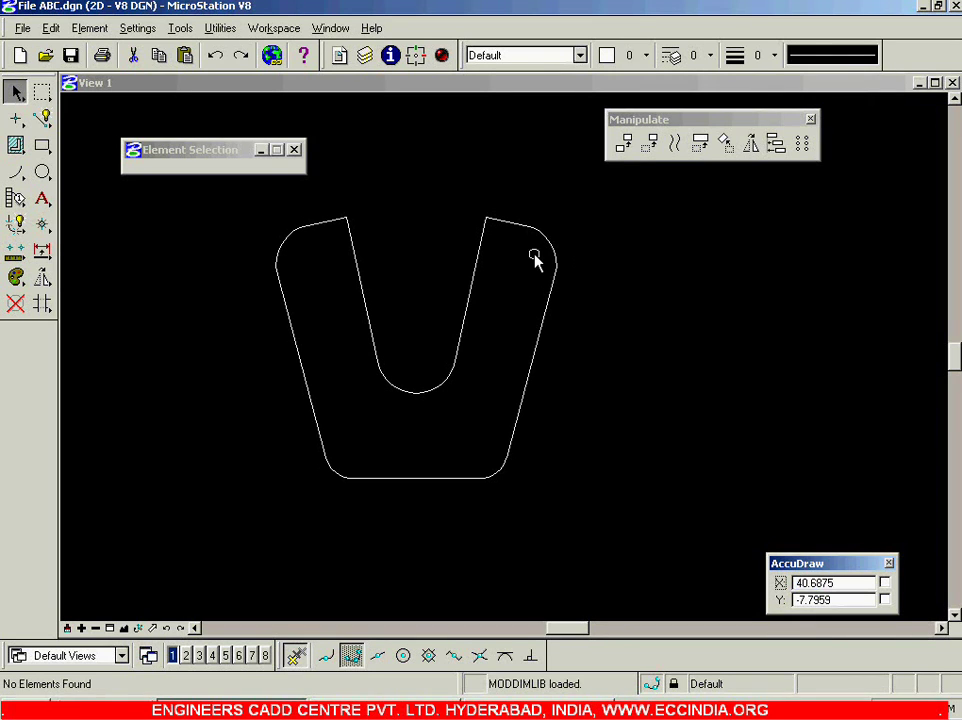
# - Delete all elements of the finished profile and float the Patterns toolbox over the empty view
pyautogui.hotkey('ctrl', 'a')
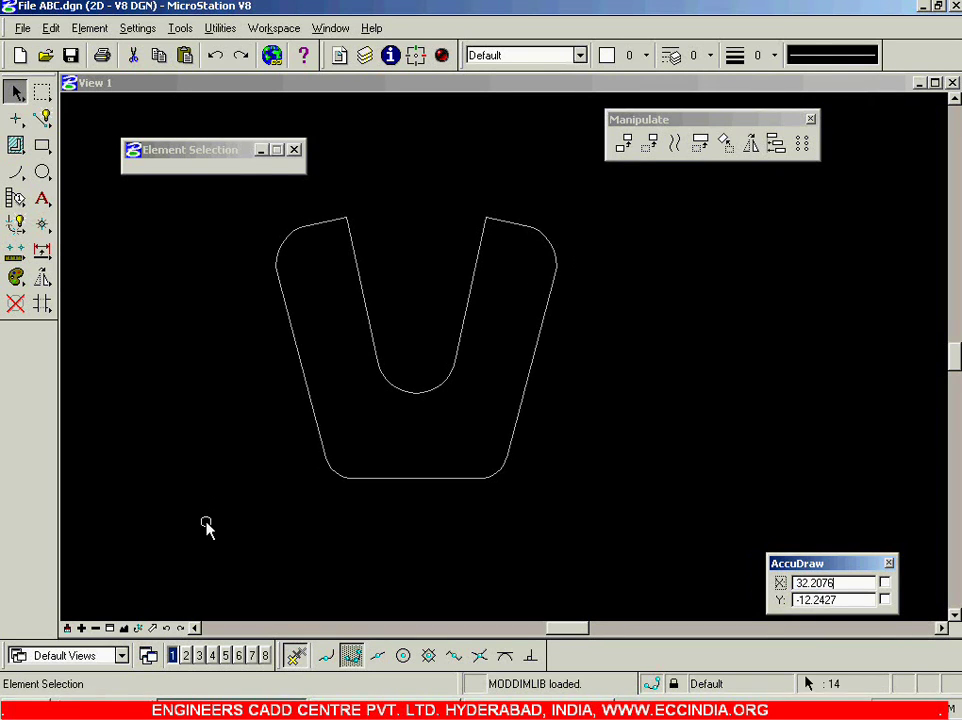
pyautogui.press('Delete')
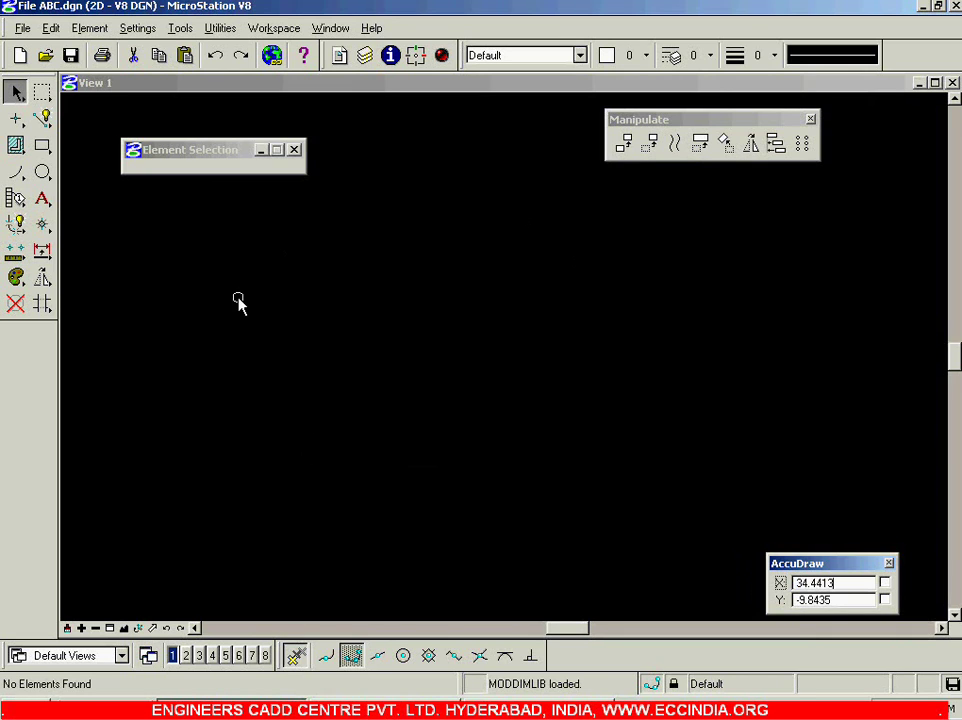
pyautogui.moveTo(15, 145)
pyautogui.mouseDown()
pyautogui.moveTo(400, 285)
pyautogui.moveTo(626, 216)
pyautogui.mouseUp()
pyautogui.moveTo(549, 208); pyautogui.dragTo(589, 208)
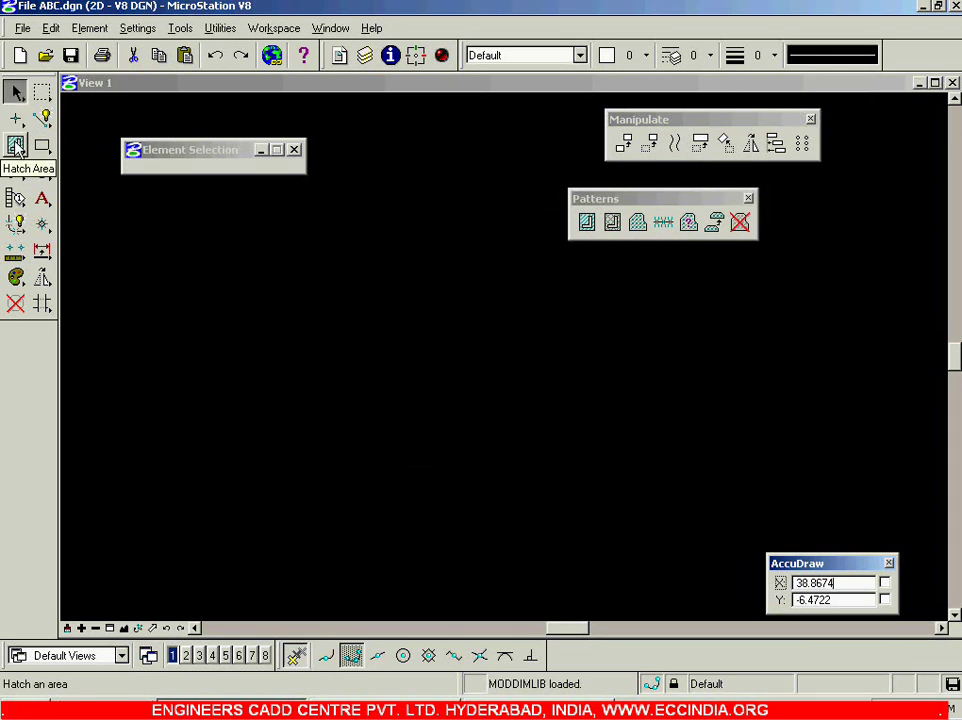
pyautogui.moveTo(187, 122); pyautogui.dragTo(186, 124)
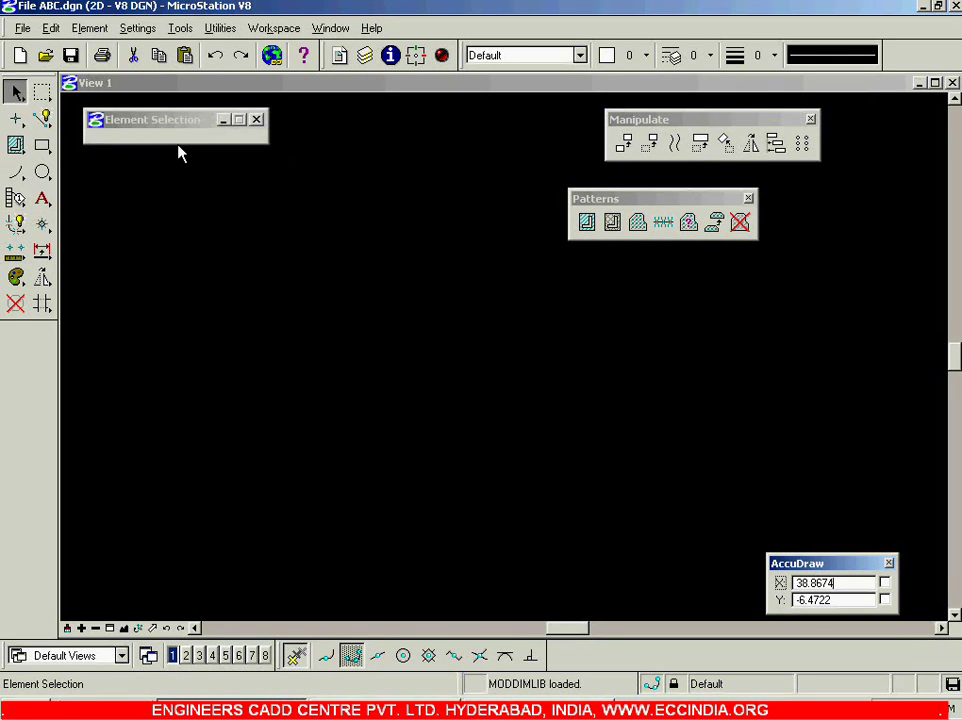
pyautogui.click(329, 276)
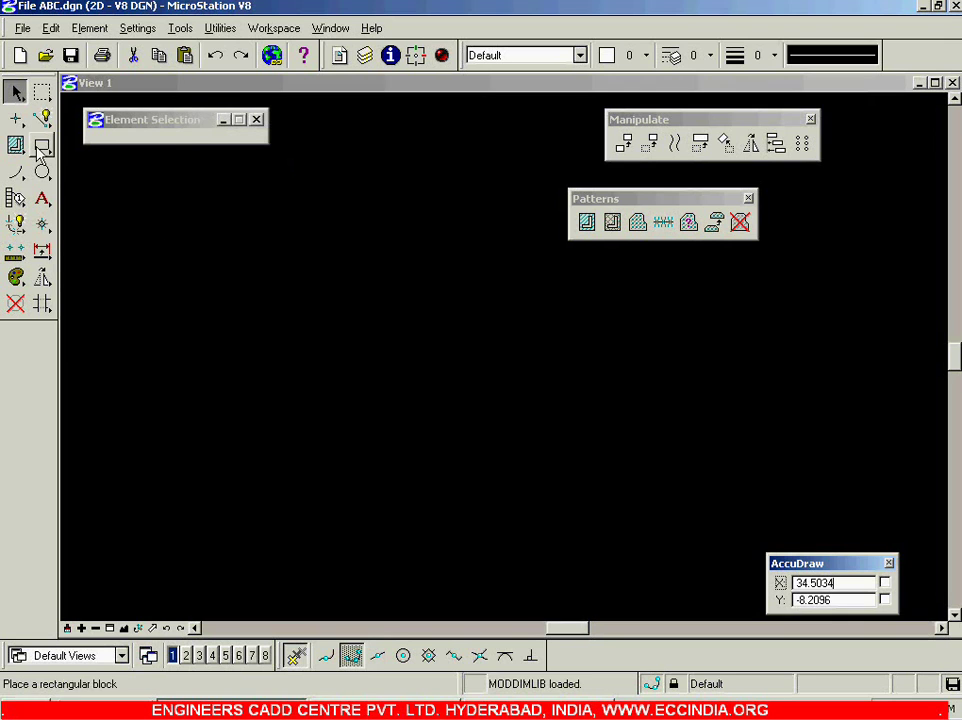
# - Place an orthogonal rectangular block with solid area and no fill in the lower-left part of the view
pyautogui.click(42, 146)
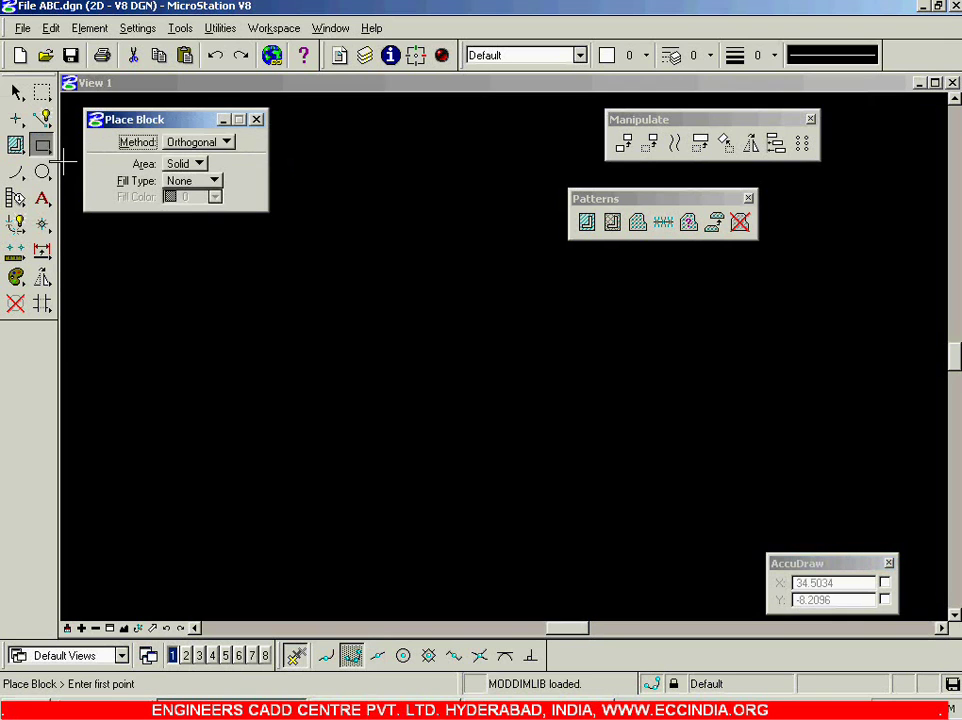
pyautogui.click(131, 298)
pyautogui.click(484, 538)
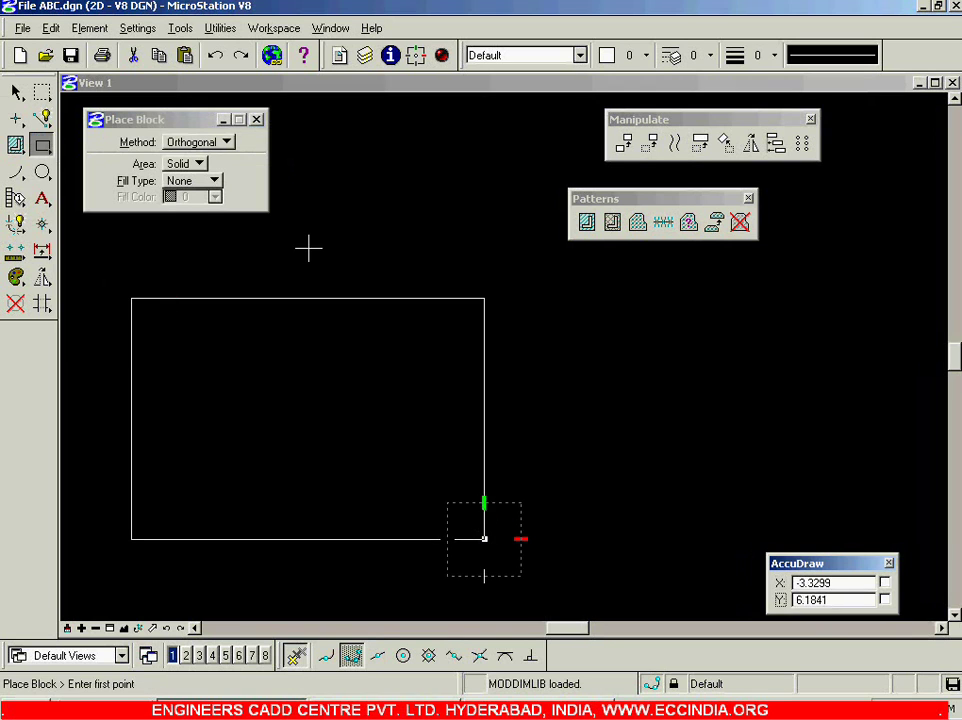
pyautogui.click(14, 91)
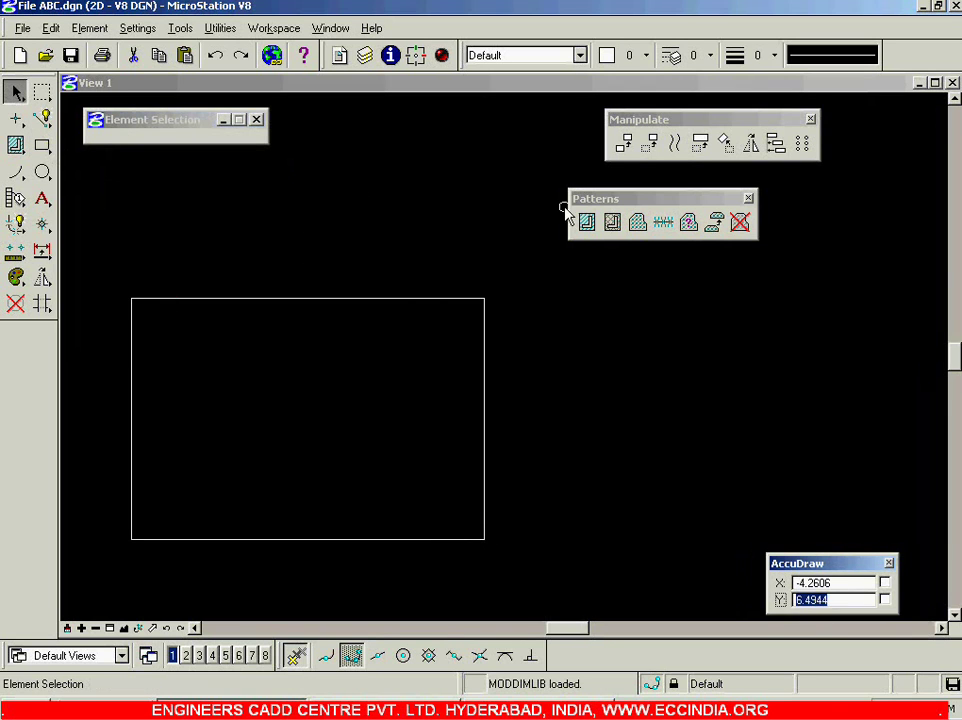
# - Hatch the rectangle with the Element method, using 25.4 spacing, a 45° angle and an associative pattern
pyautogui.moveTo(609, 202); pyautogui.dragTo(549, 183)
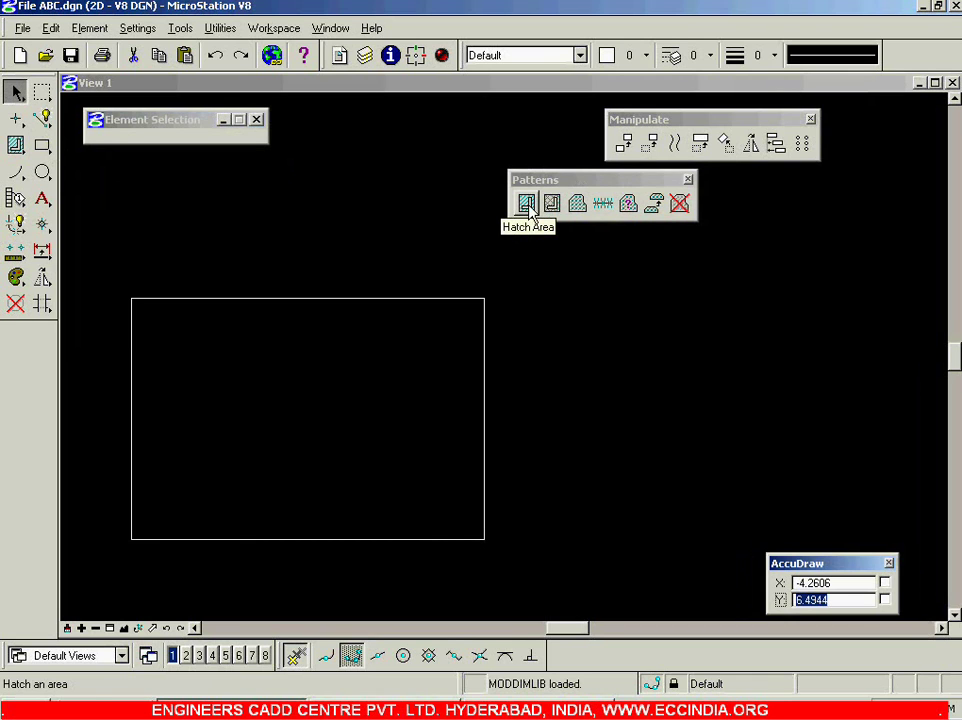
pyautogui.click(527, 205)
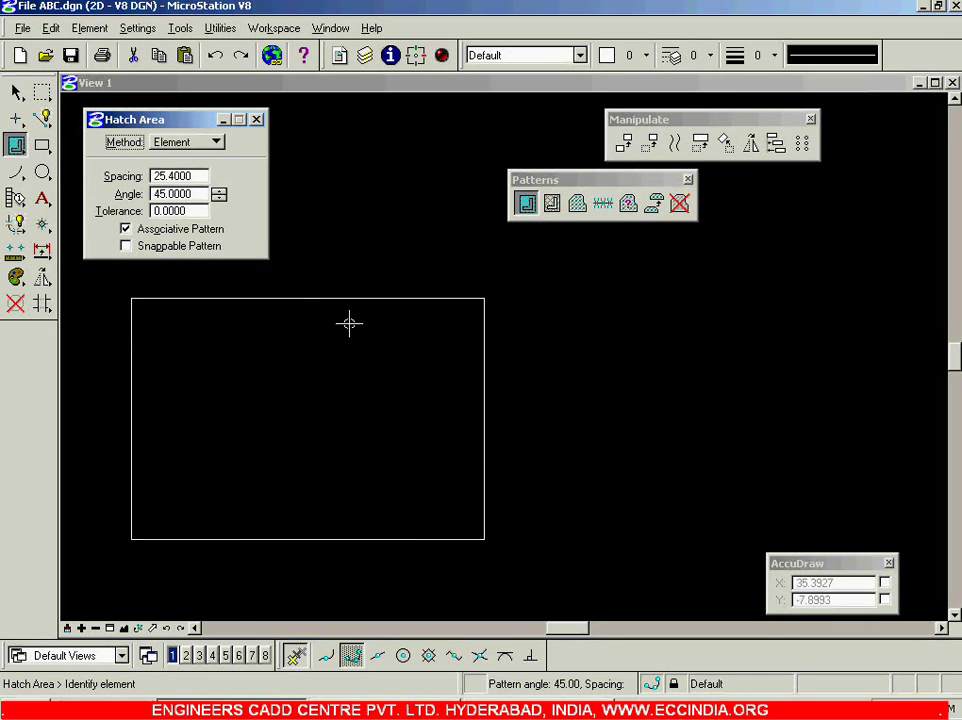
pyautogui.click(184, 146)
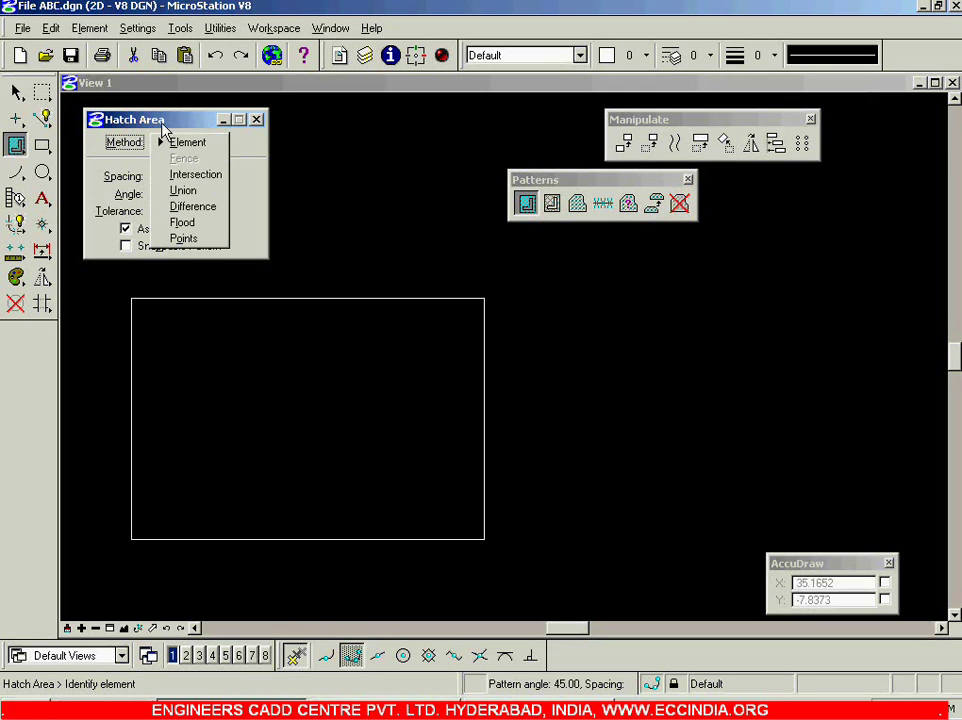
pyautogui.click(184, 144)
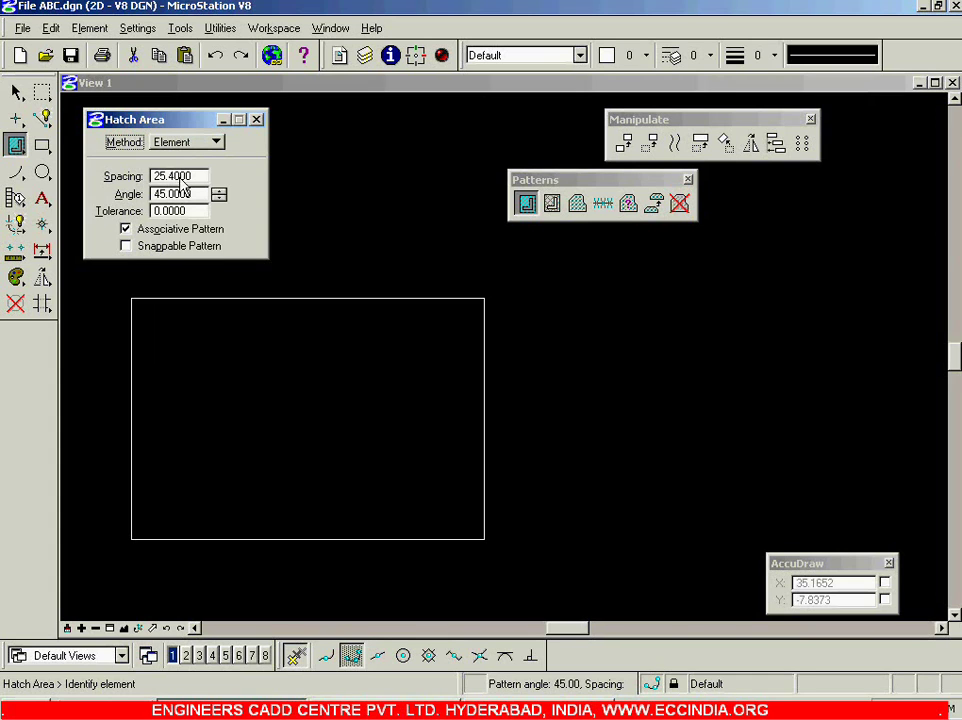
pyautogui.click(280, 298)
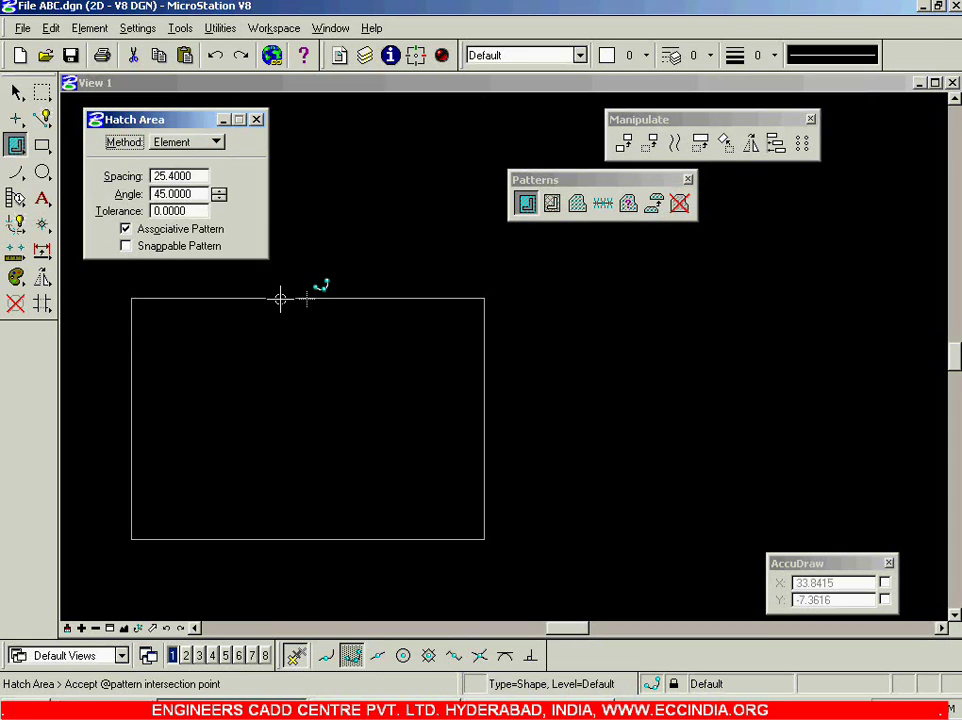
pyautogui.click(548, 332)
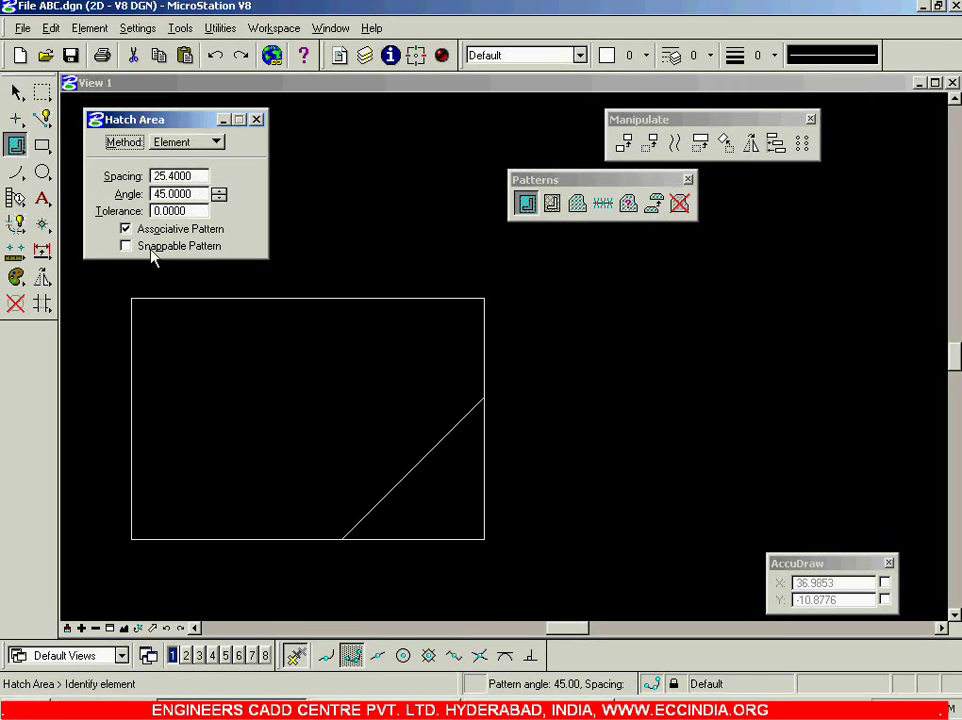
# - Delete the hatch pattern from the rectangle and keep its outline
pyautogui.moveTo(204, 122); pyautogui.dragTo(200, 108)
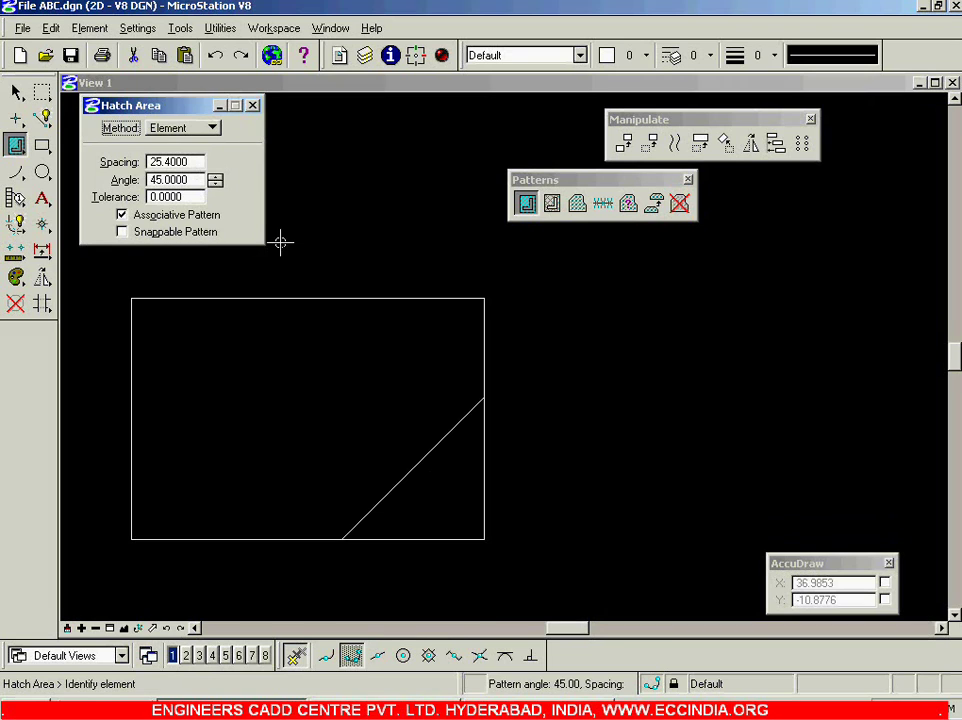
pyautogui.click(253, 105)
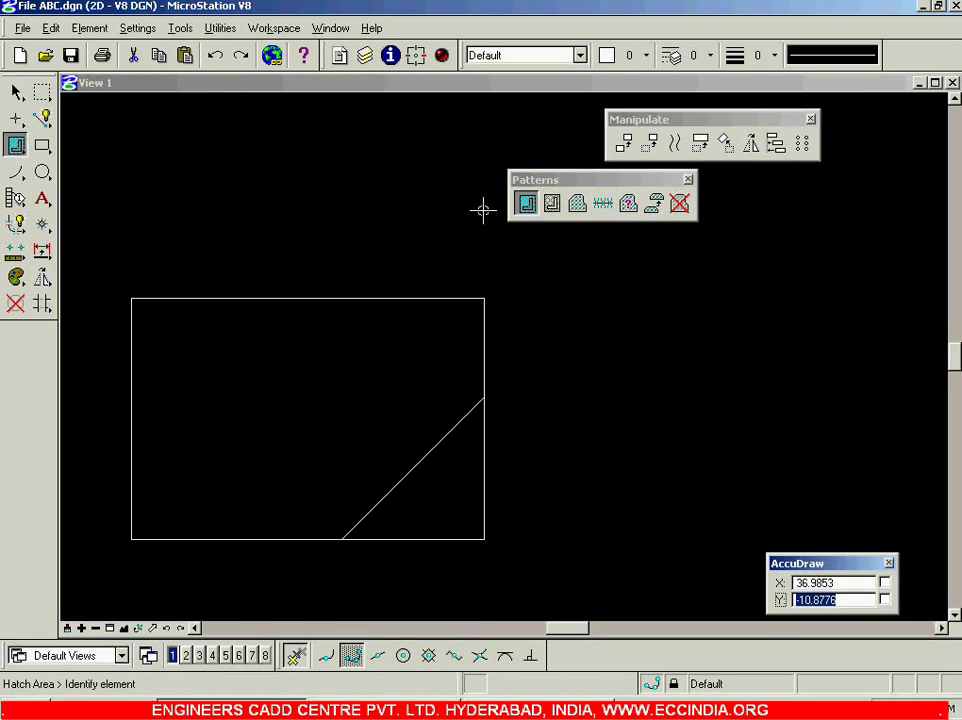
pyautogui.click(681, 210)
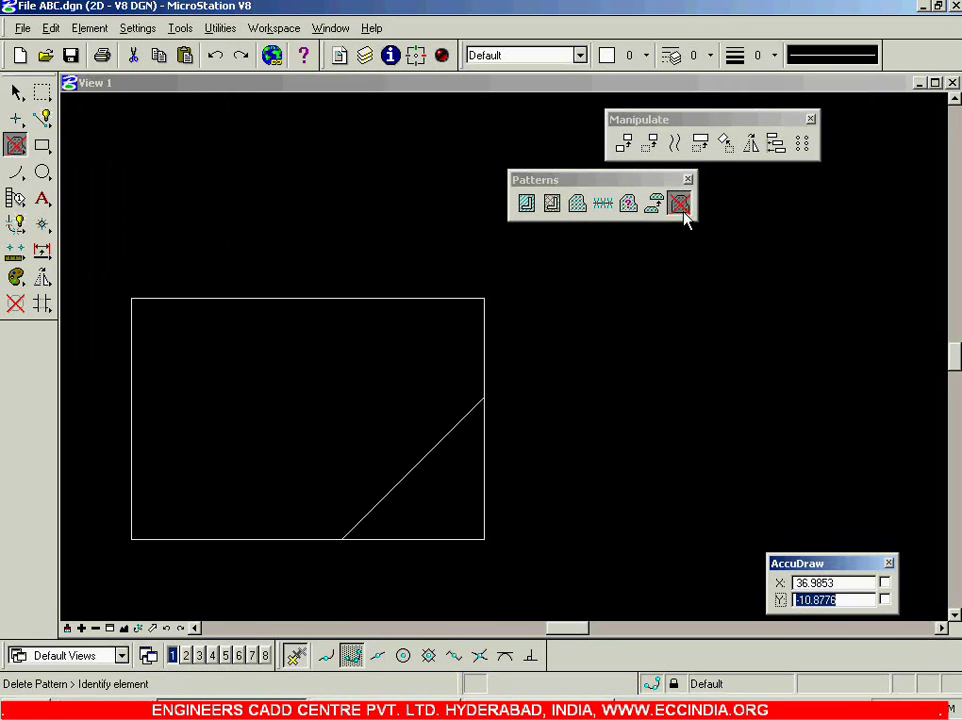
pyautogui.click(436, 442)
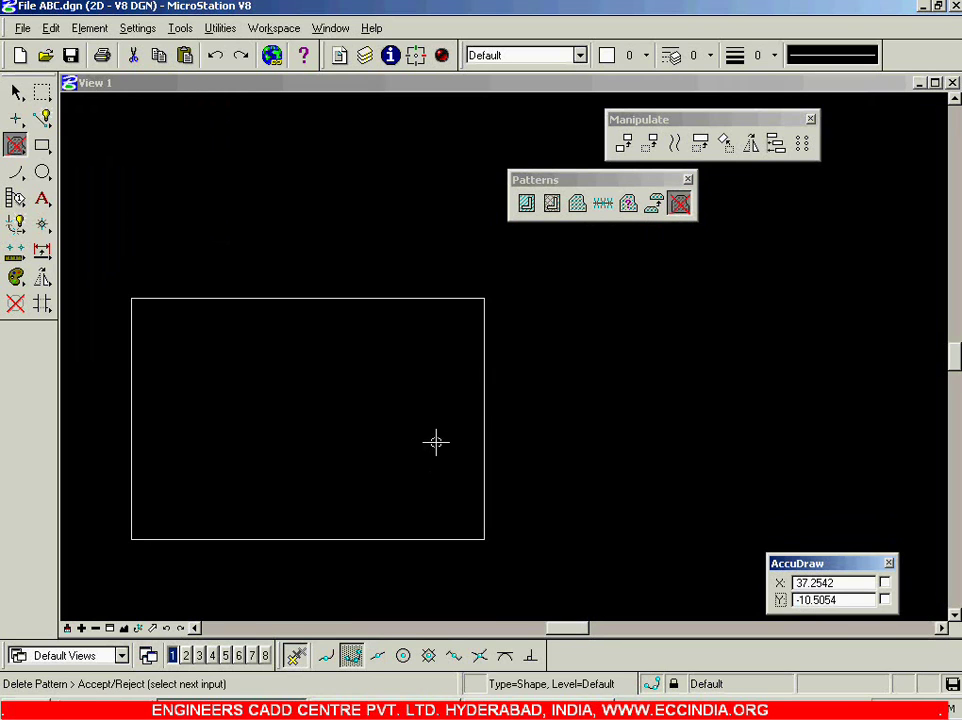
pyautogui.click(542, 336)
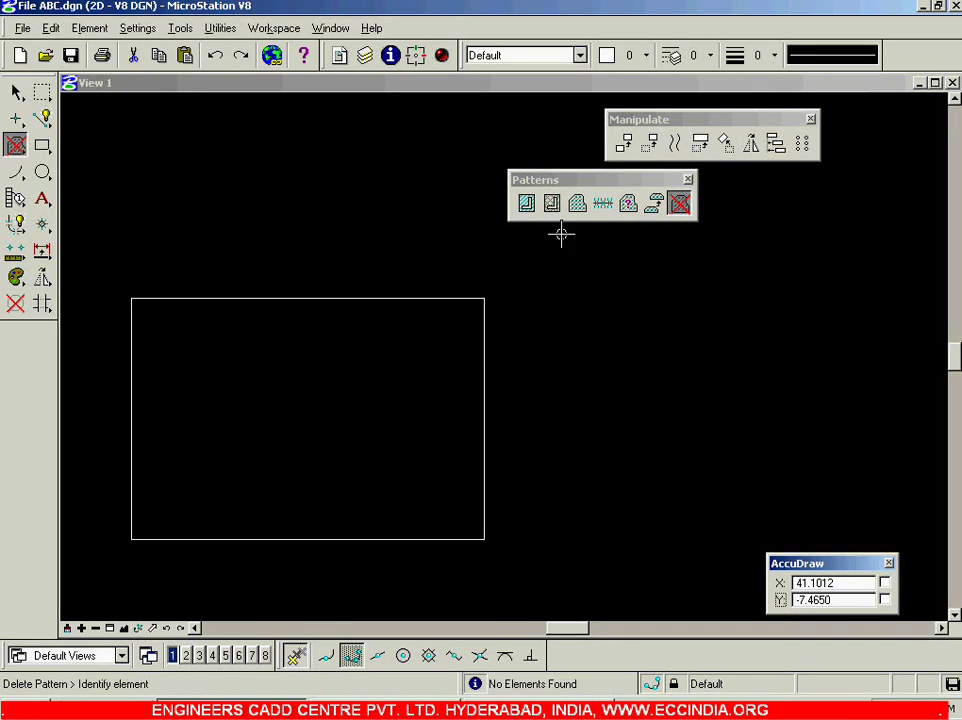
# - Hatch the rectangle with the Element method, using a spacing of 5, a 45° angle and an associative pattern
pyautogui.click(526, 204)
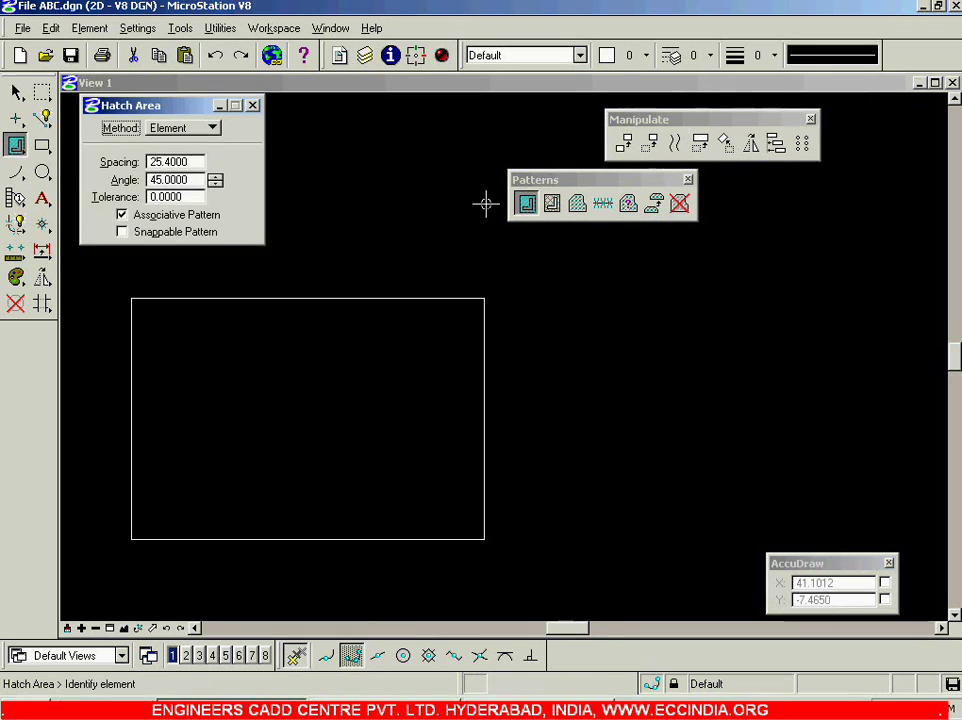
pyautogui.click(193, 165)
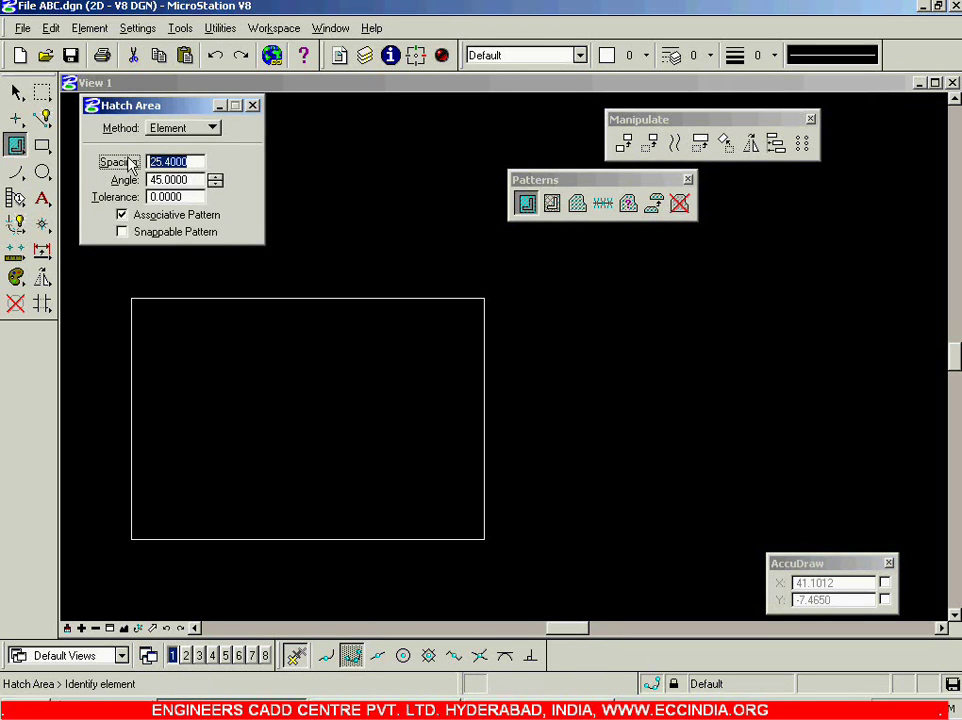
pyautogui.write('5')
pyautogui.click(197, 183)
pyautogui.click(188, 199)
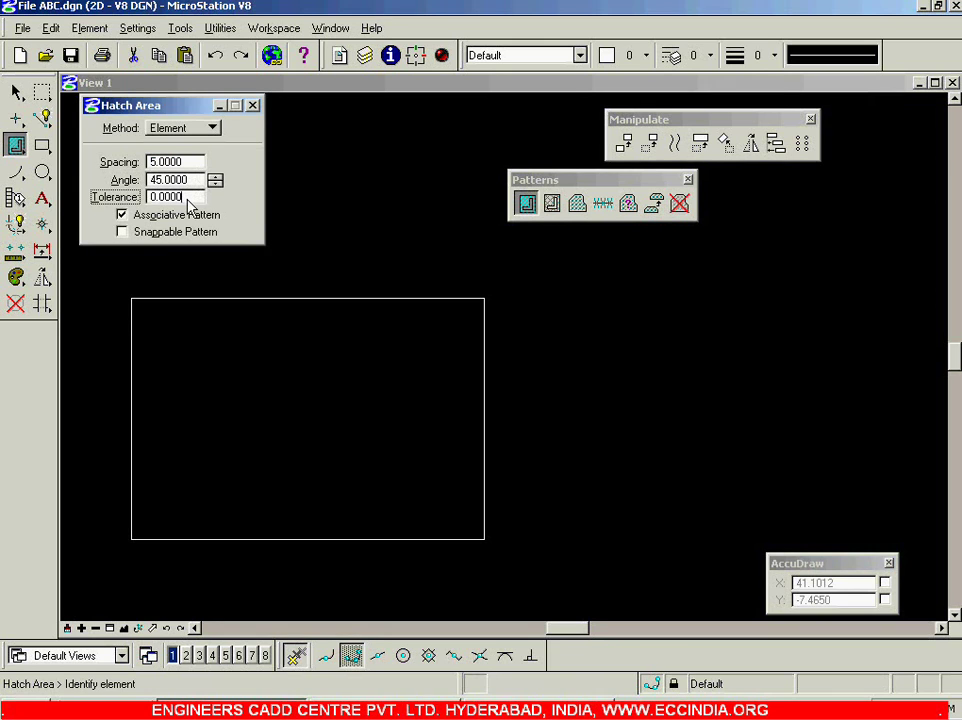
pyautogui.click(294, 300)
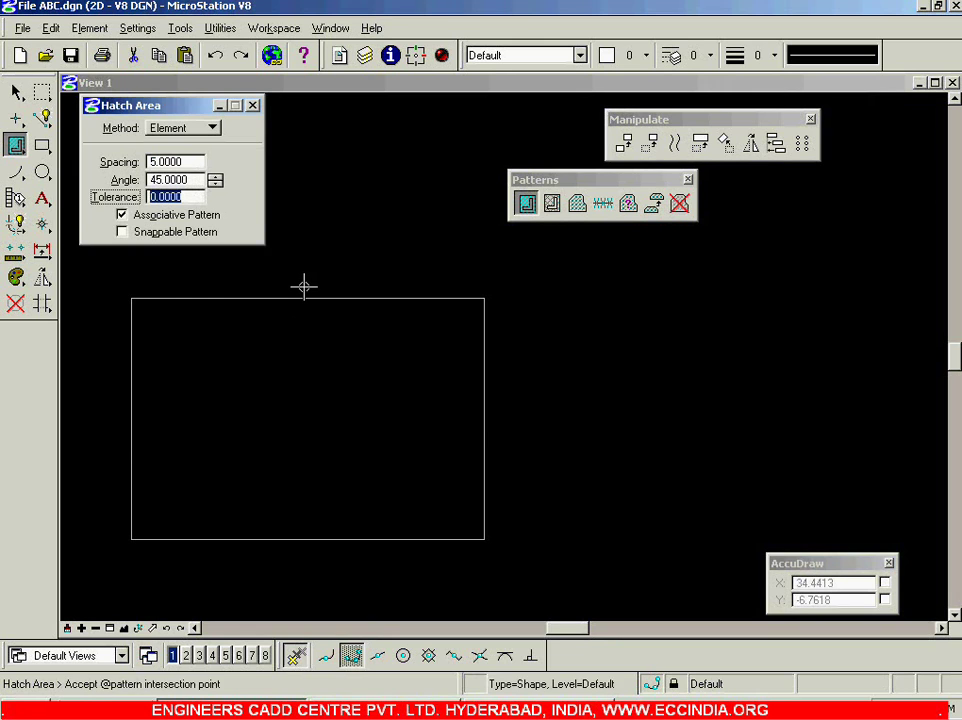
pyautogui.click(304, 284)
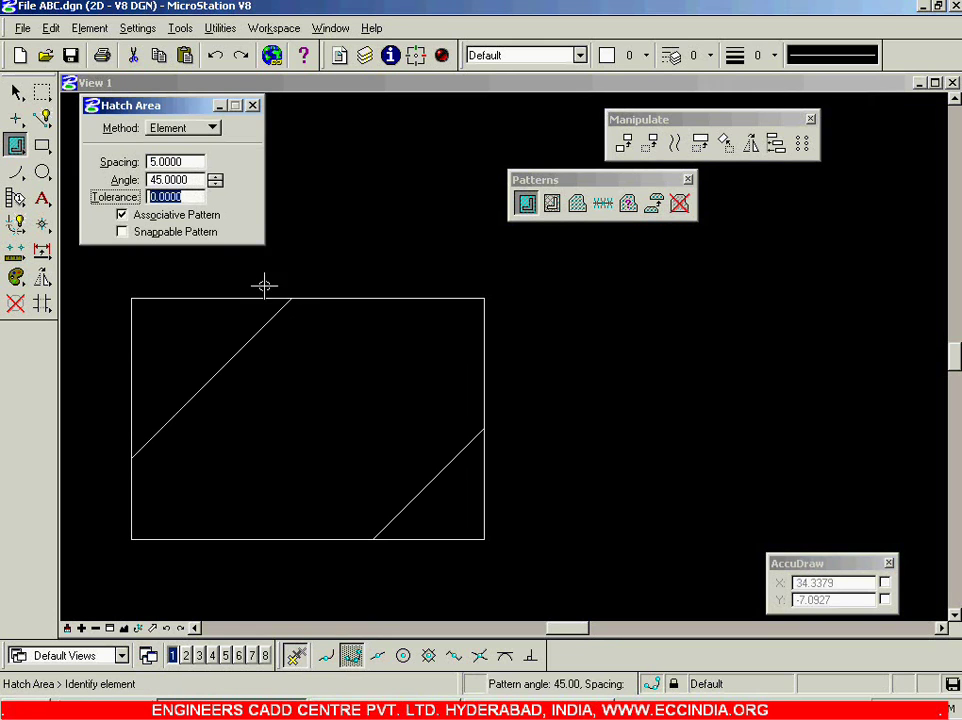
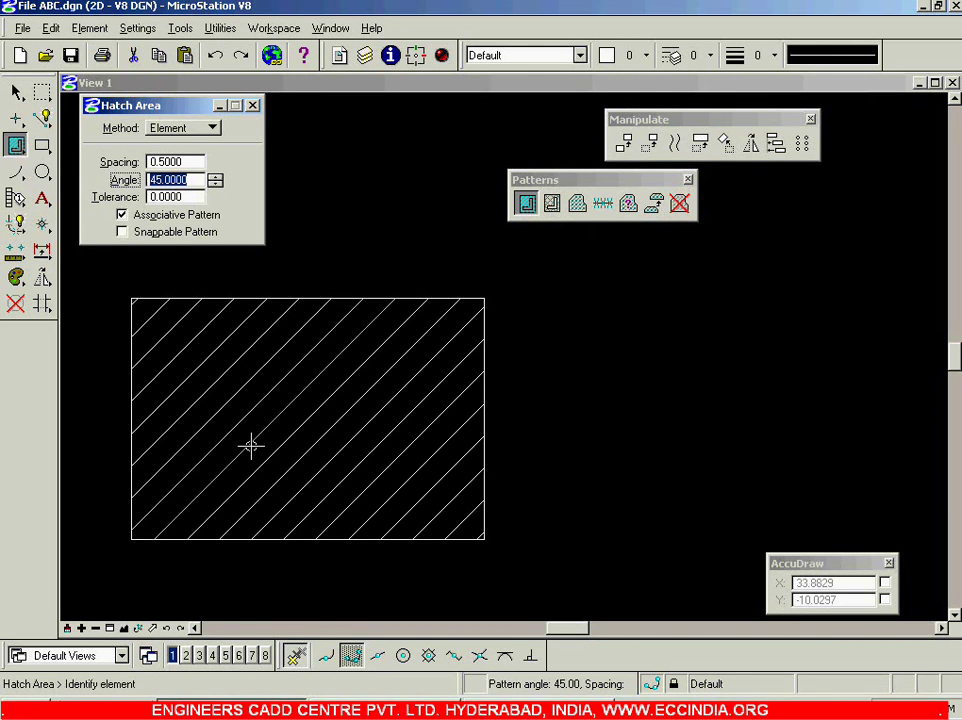
# - Delete the 0.5-spaced hatch pattern from the rectangle
pyautogui.click(16, 92)
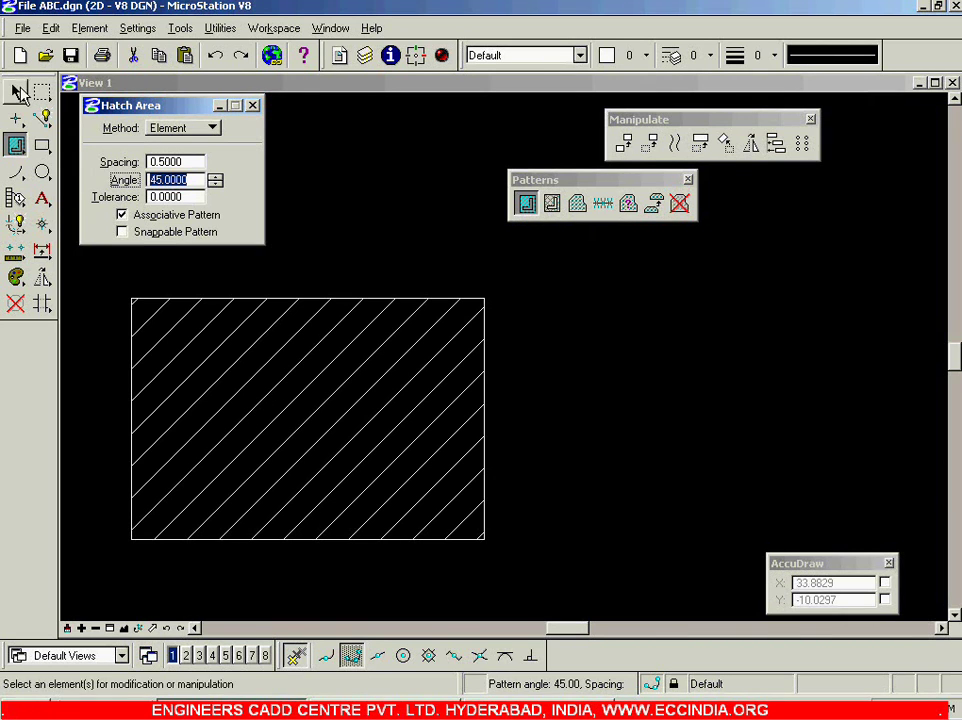
pyautogui.click(679, 203)
pyautogui.click(350, 382)
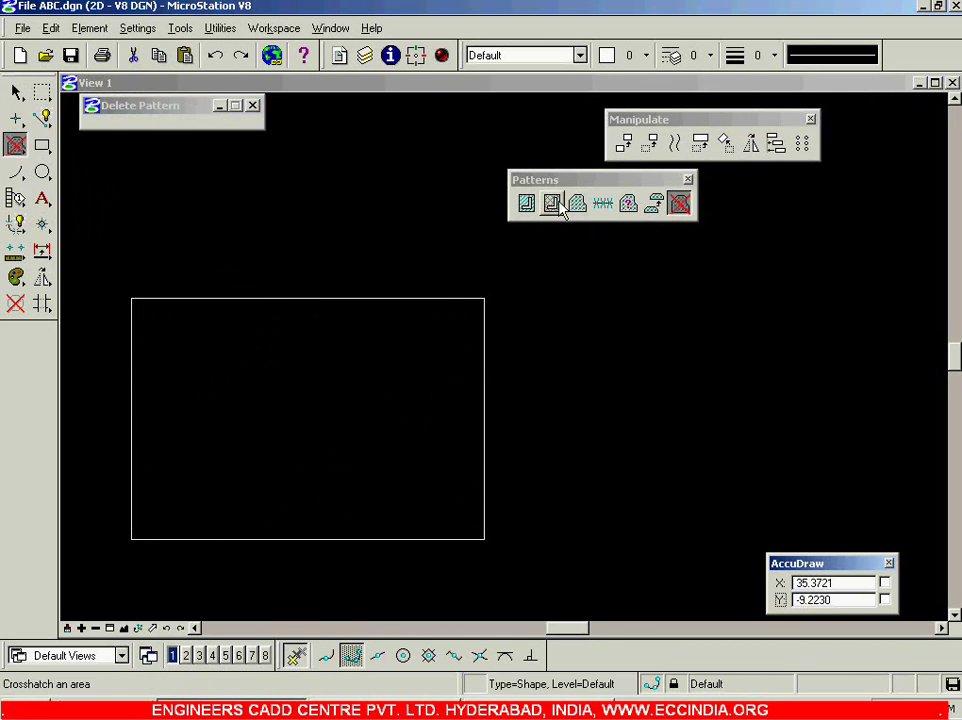
# - Crosshatch the rectangle with the Element method, using 0.5 spacing for both line sets and angles of 45° and -45°
pyautogui.click(552, 203)
pyautogui.click(197, 161)
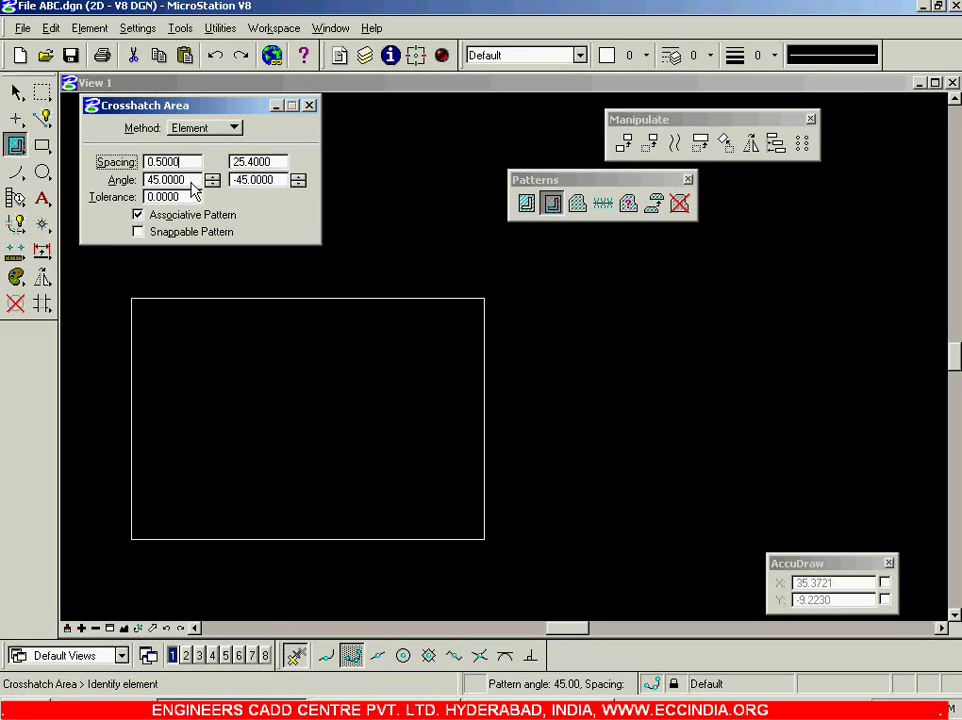
pyautogui.click(281, 163)
pyautogui.doubleClick(279, 161)
pyautogui.write('0.5')
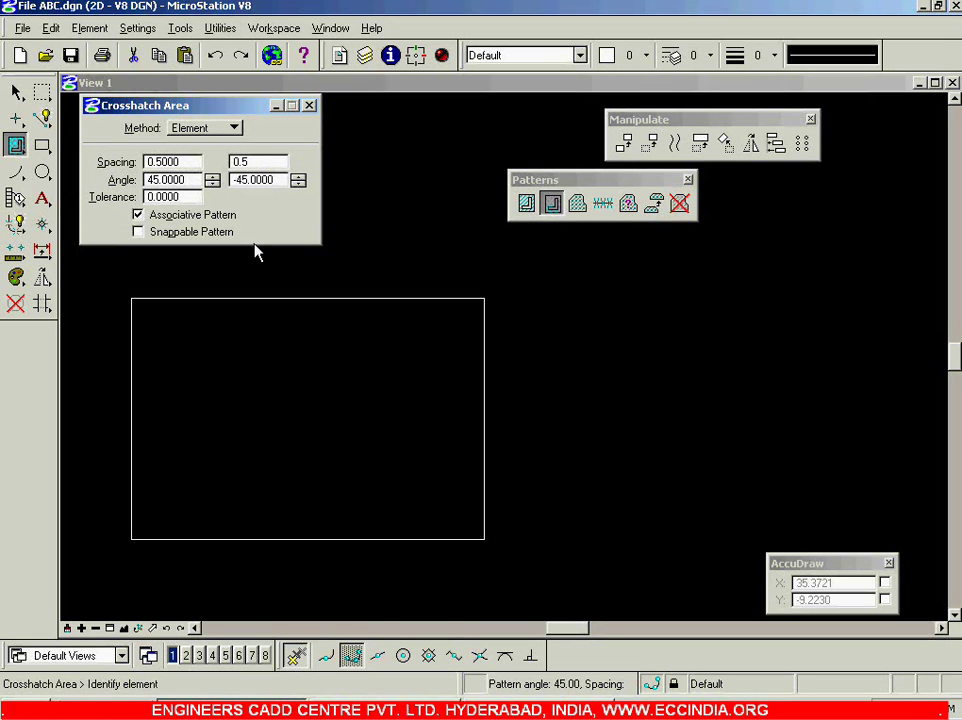
pyautogui.click(311, 298)
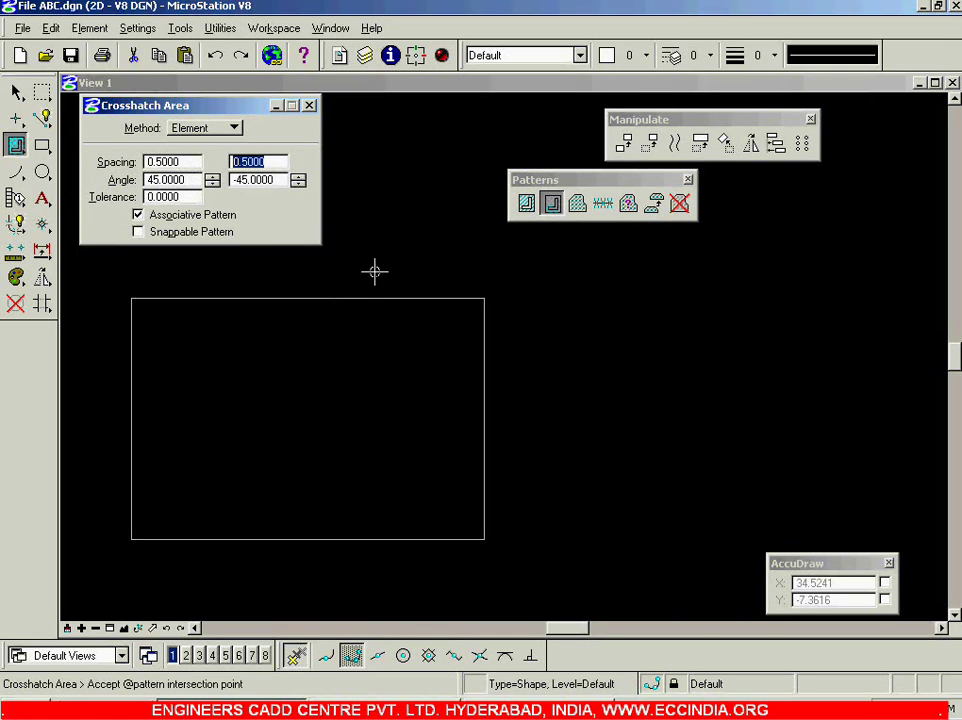
pyautogui.click(375, 271)
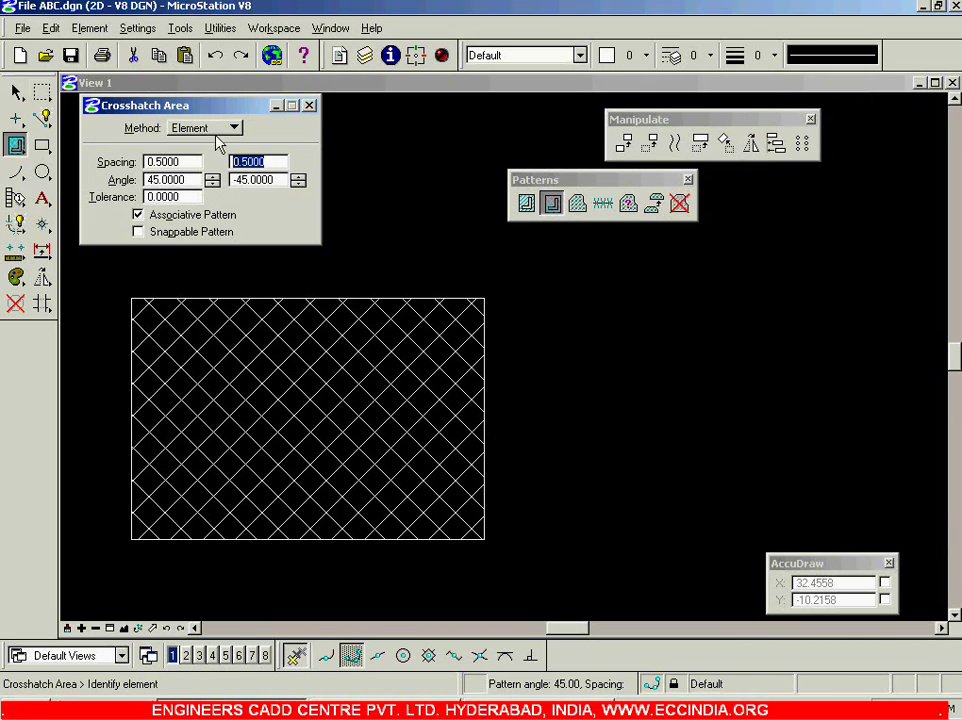
pyautogui.click(16, 91)
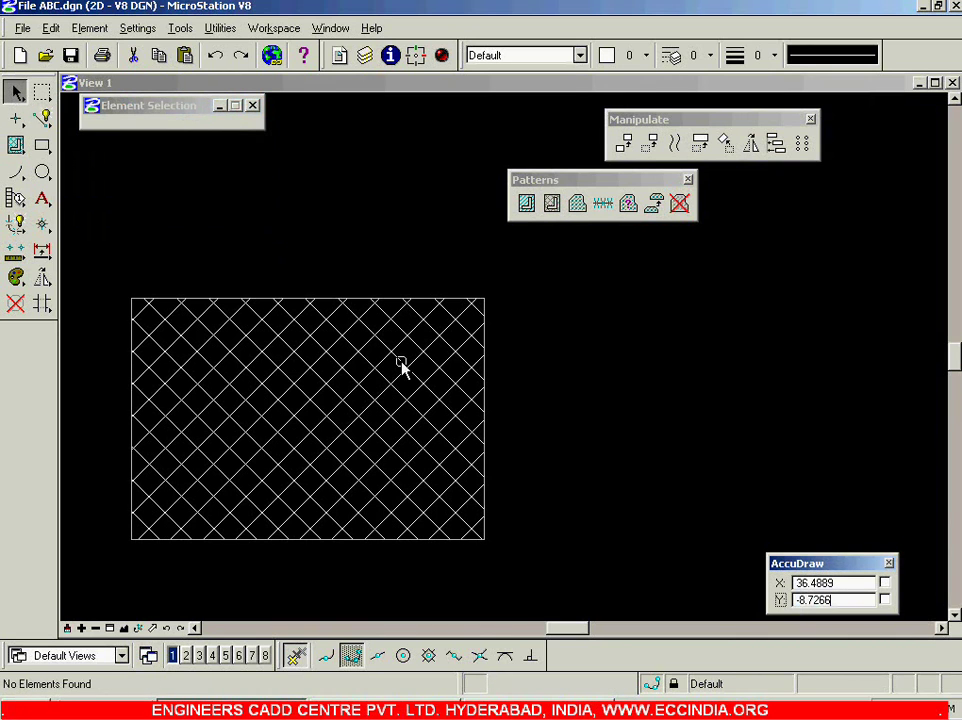
# - Switch to the workbook in Acrobat Reader, examine the hatched Housing and Frame drawings at 200% and return to MicroStation
pyautogui.hotkey('alt', 'Tab')
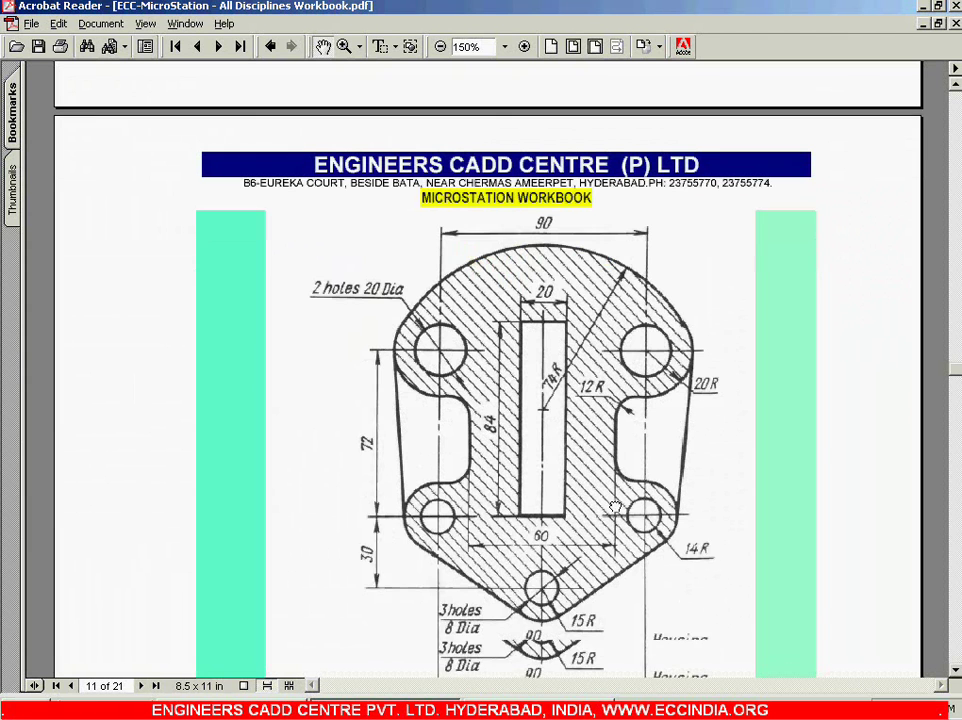
pyautogui.scroll(-3, 612, 410)
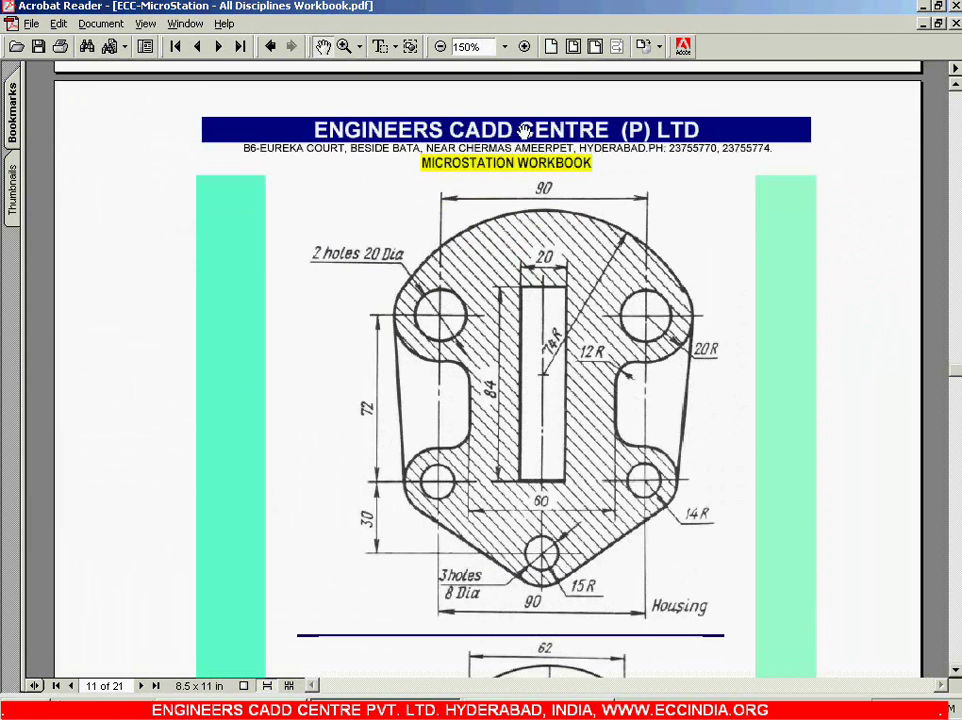
pyautogui.click(524, 46)
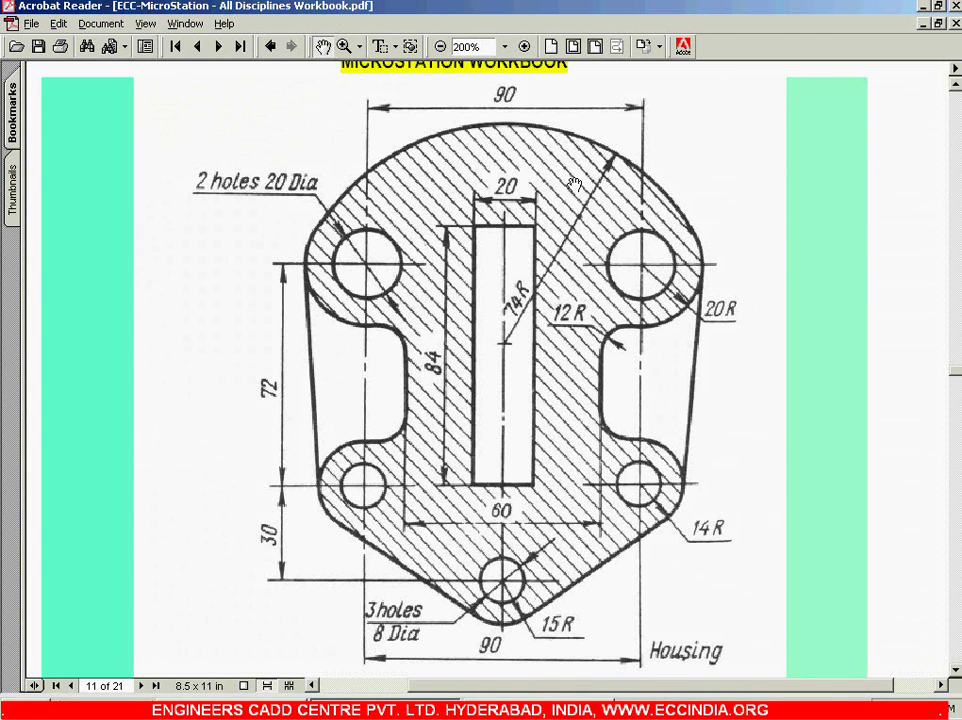
pyautogui.moveTo(500, 495); pyautogui.dragTo(501, 485)
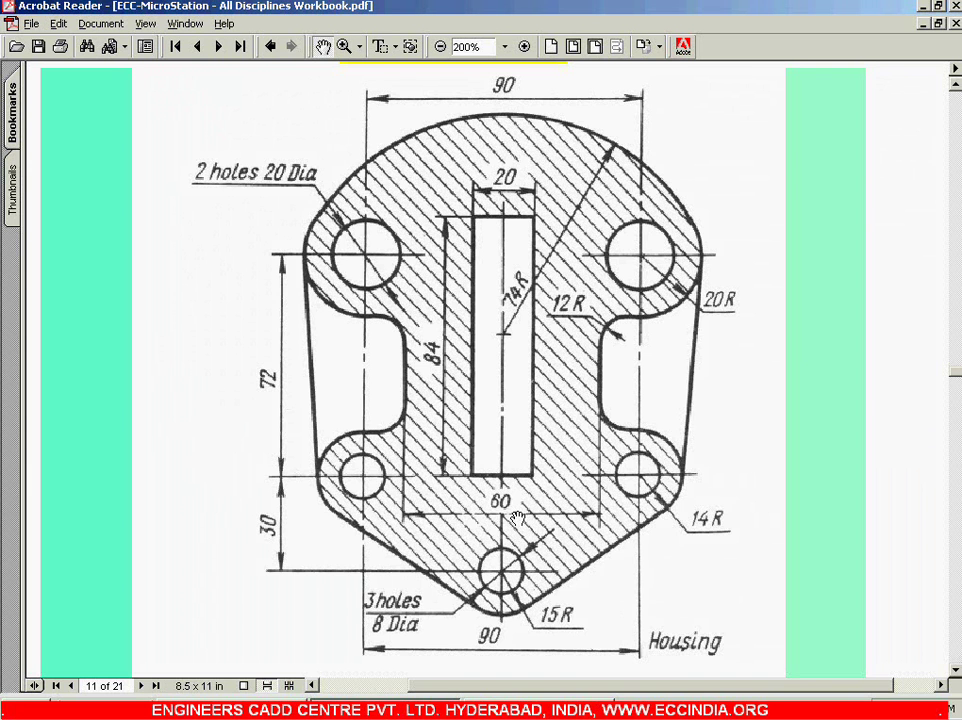
pyautogui.scroll(-10, 516, 510)
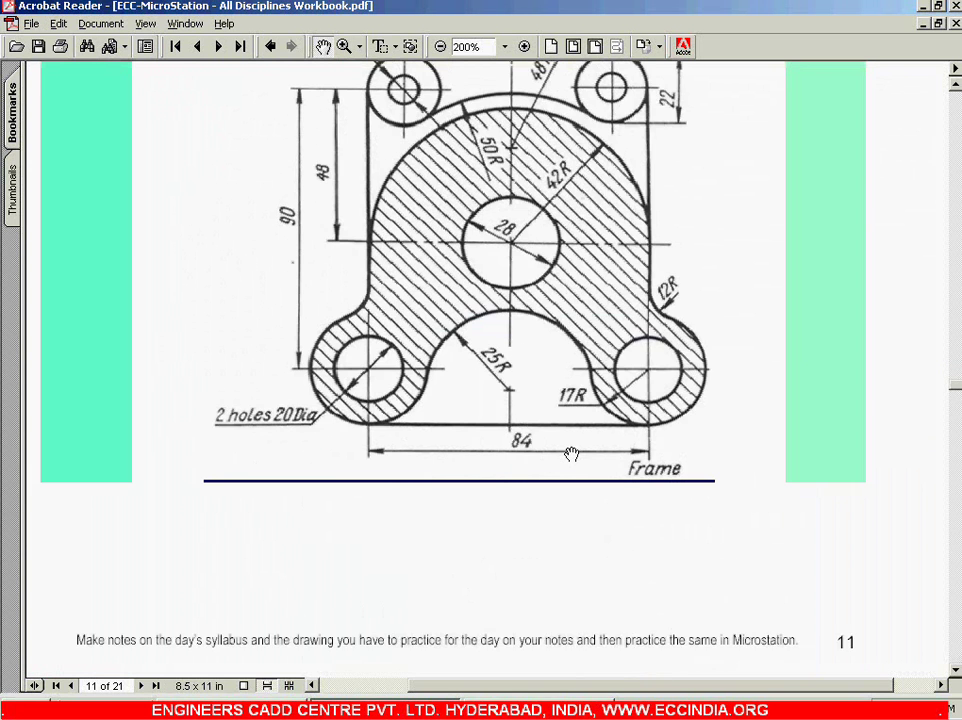
pyautogui.scroll(2, 571, 453)
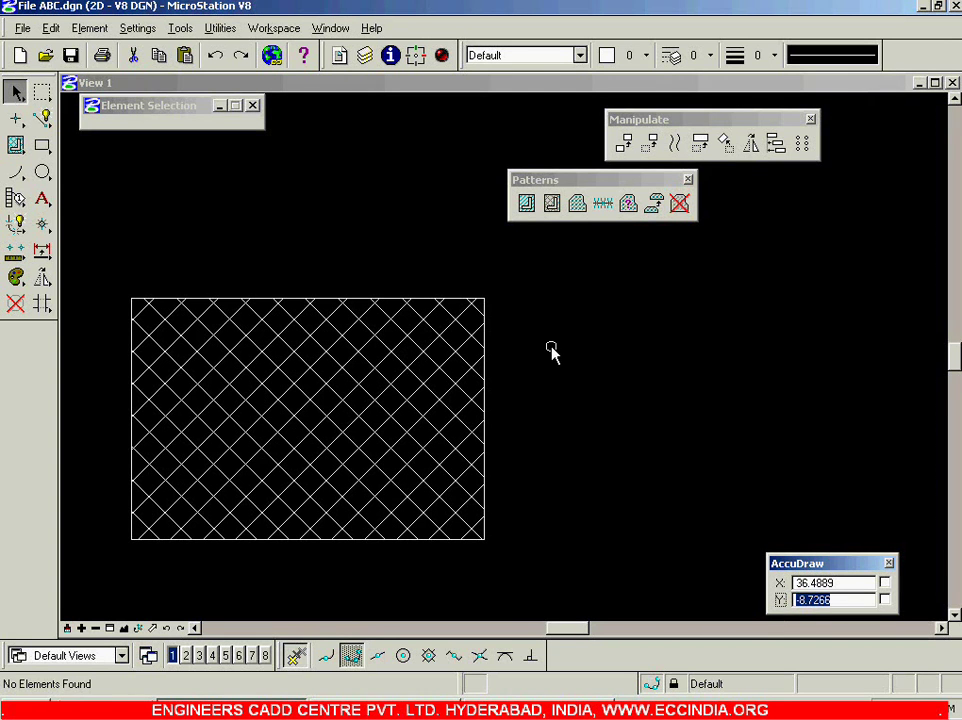
pyautogui.click(527, 204)
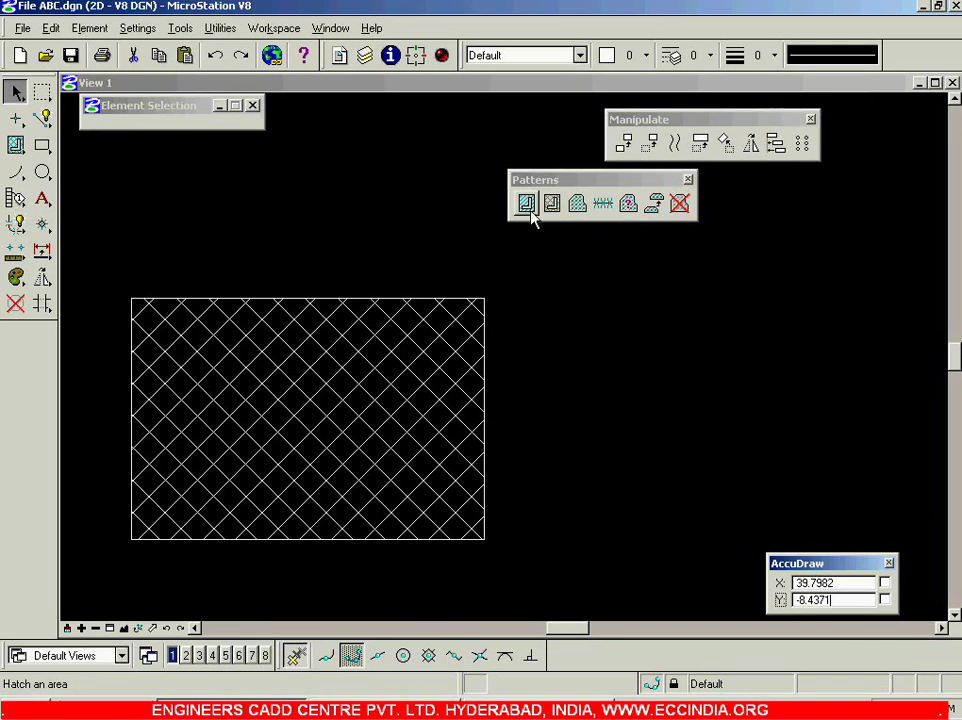
pyautogui.click(399, 305)
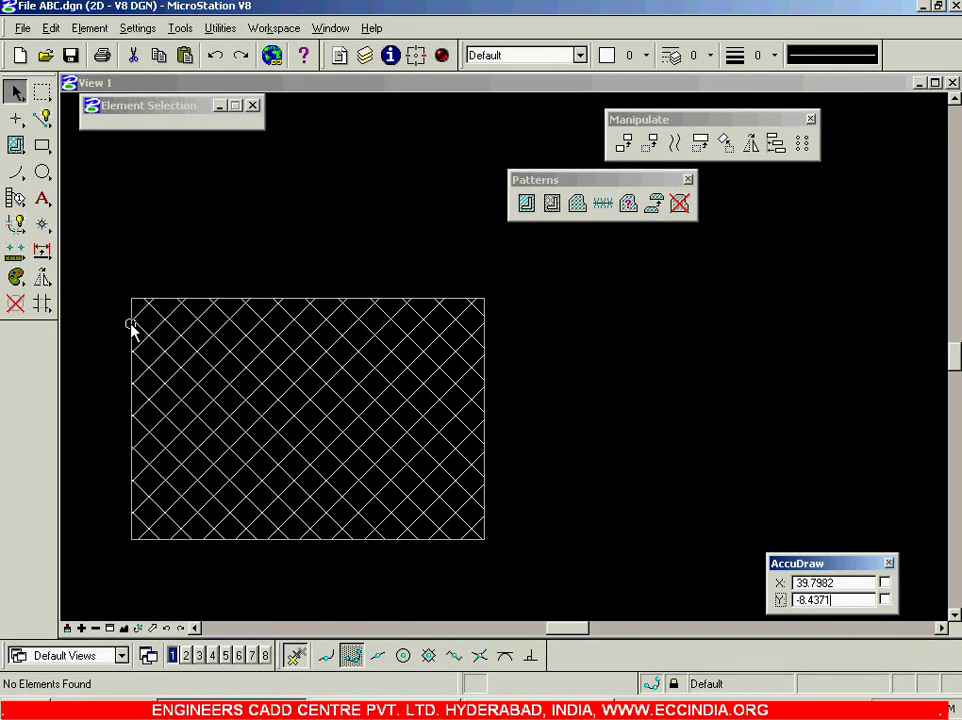
pyautogui.click(79, 150)
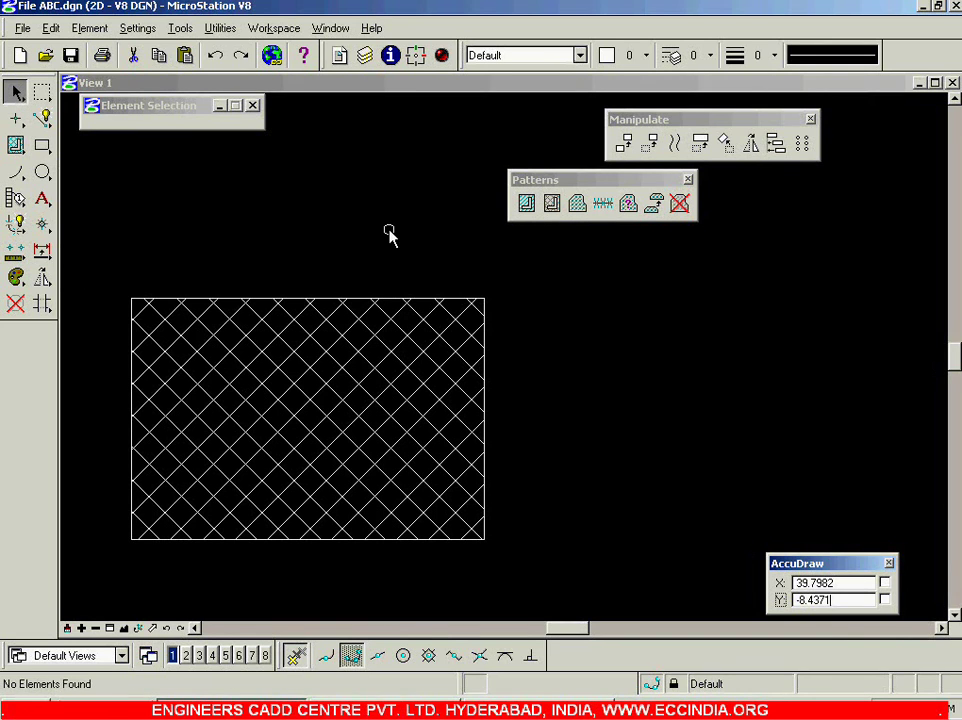
pyautogui.click(133, 373)
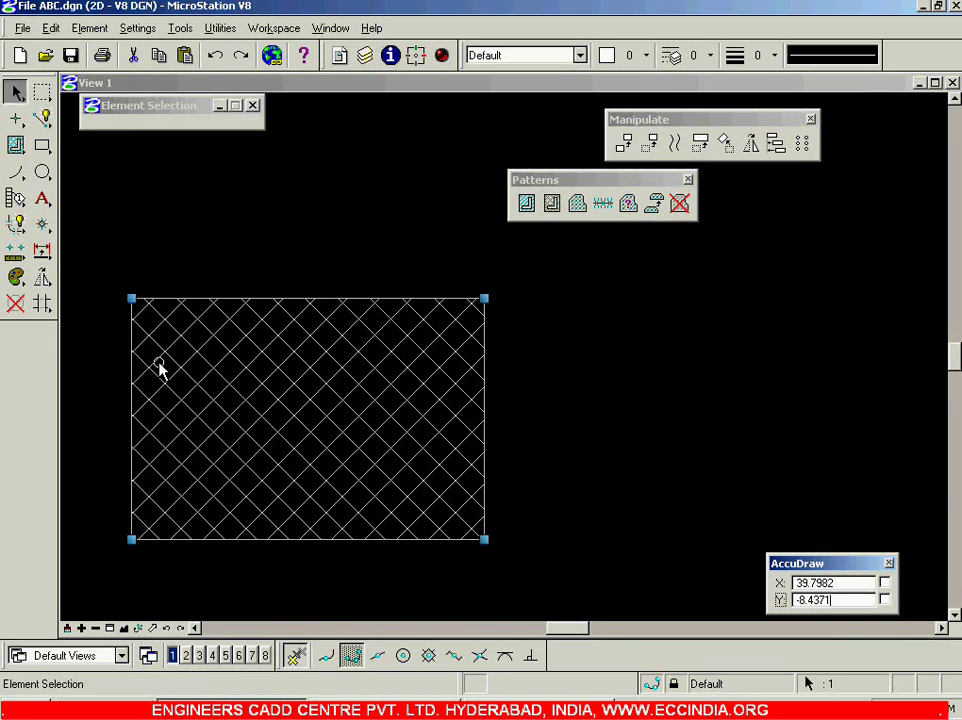
pyautogui.press('Delete')
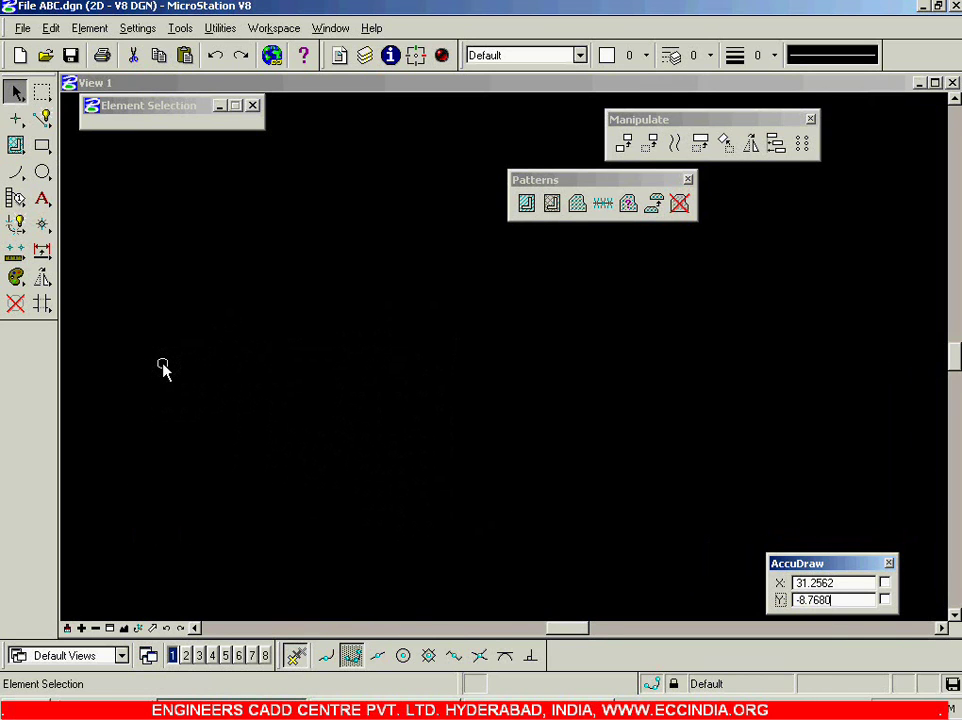
pyautogui.hotkey('ctrl', 'z')
# - Delete the crosshatch pattern from the rectangle and leave the empty outline in place
pyautogui.click(680, 203)
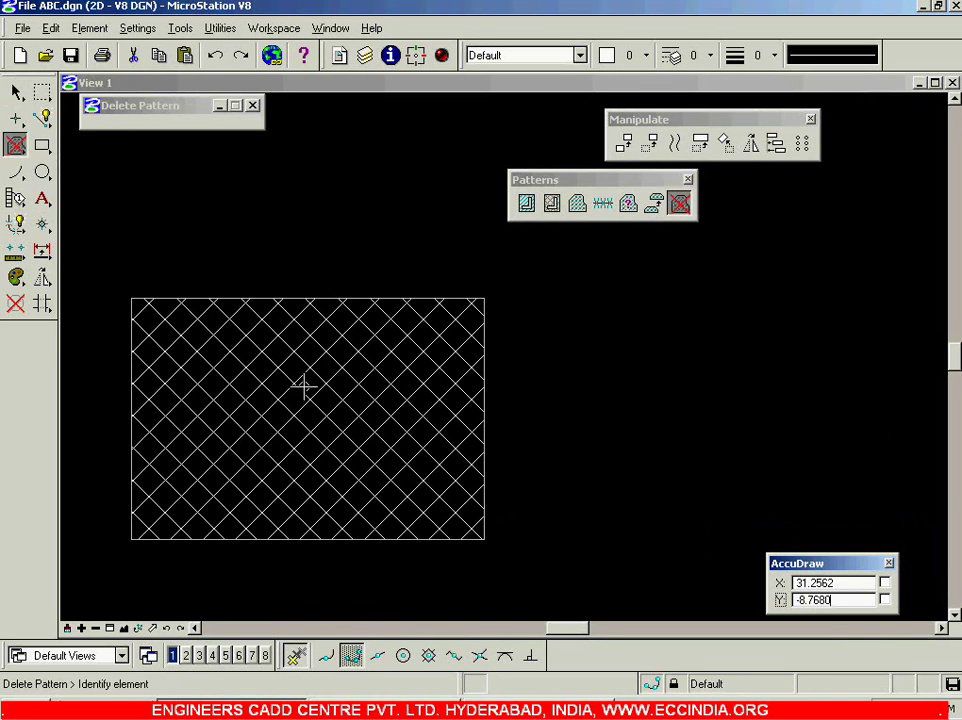
pyautogui.click(303, 386)
pyautogui.click(16, 92)
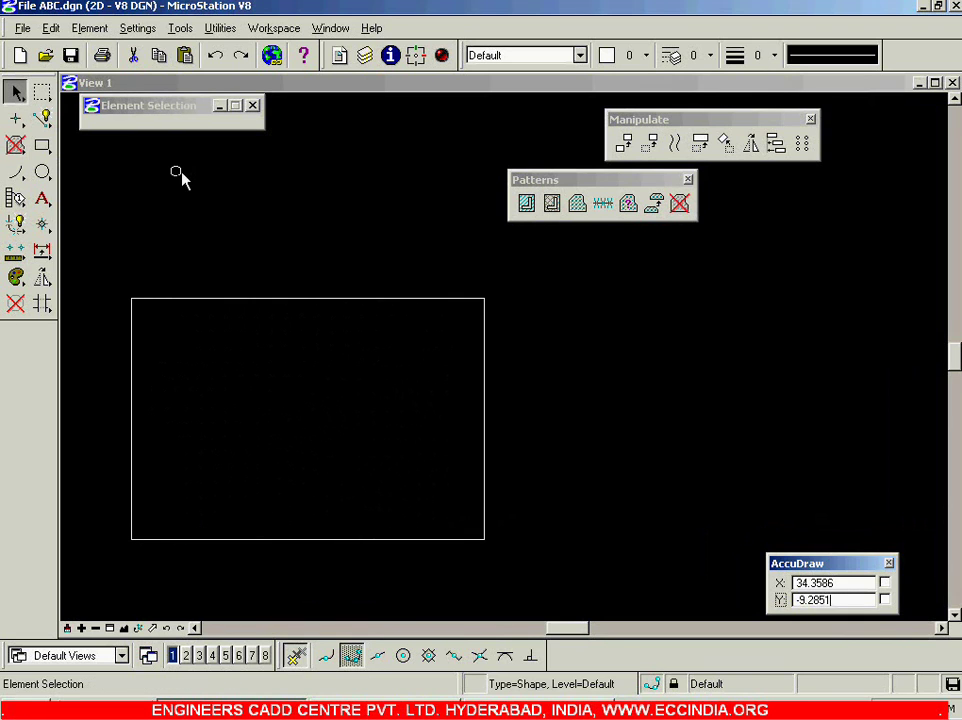
# - Place a second, taller orthogonal block with solid area and no fill, overlapping the right part of the rectangle
pyautogui.scroll(-5, 311, 262)
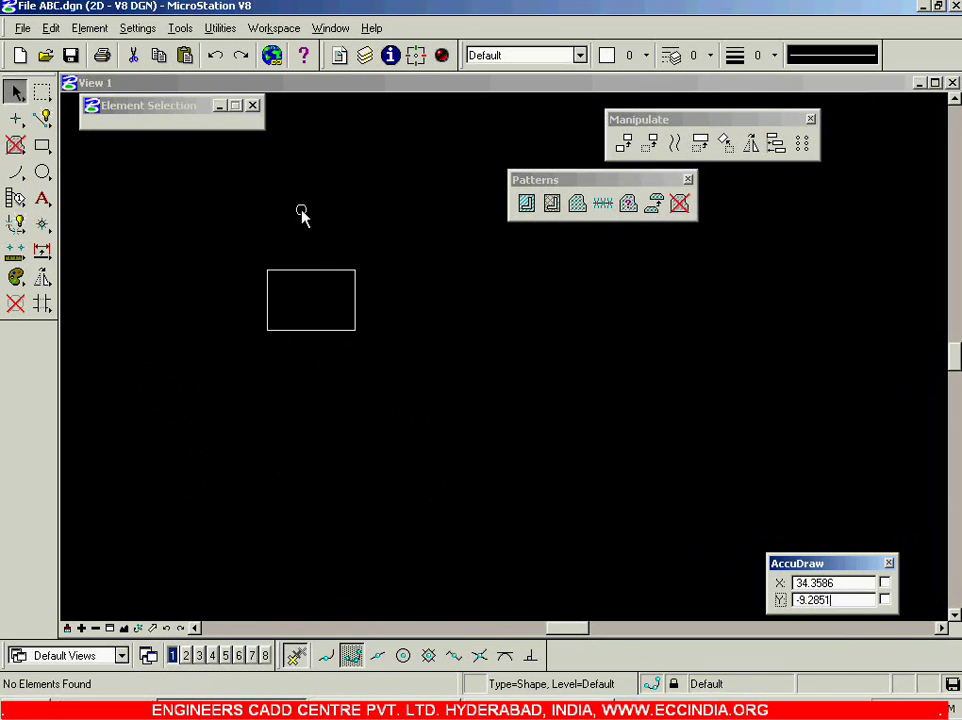
pyautogui.scroll(5, 307, 236)
pyautogui.scroll(-2, 322, 266)
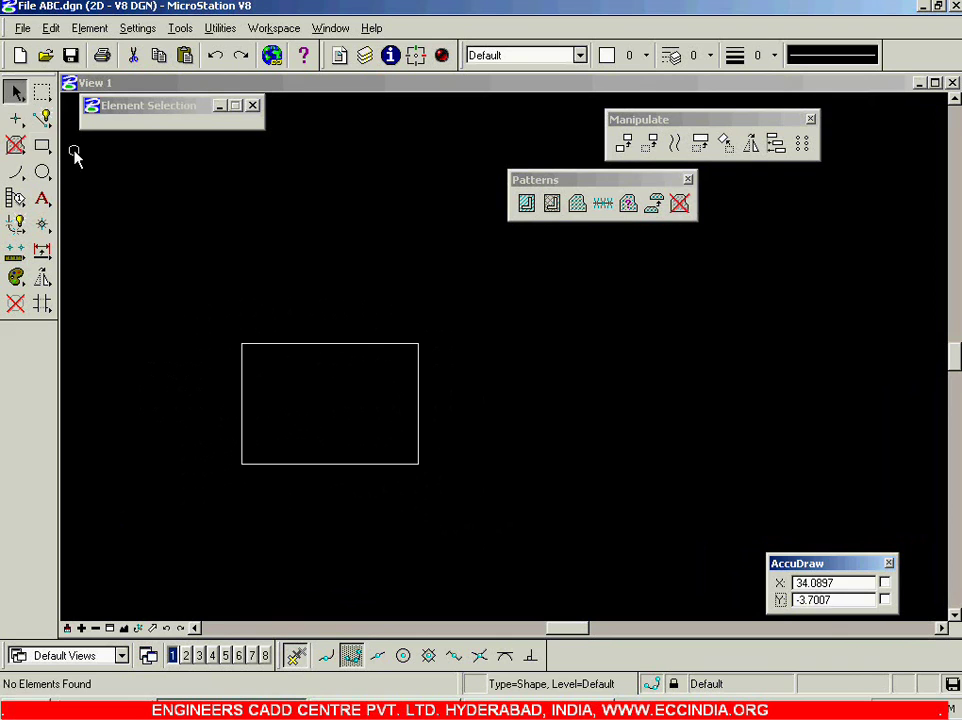
pyautogui.click(42, 145)
pyautogui.click(334, 245)
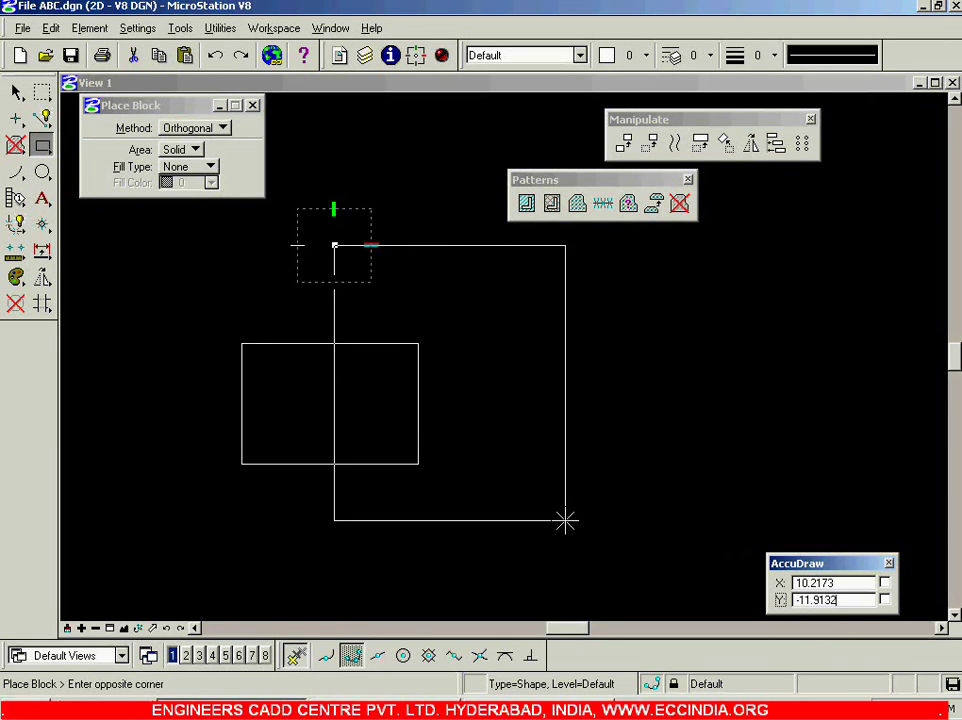
pyautogui.click(554, 561)
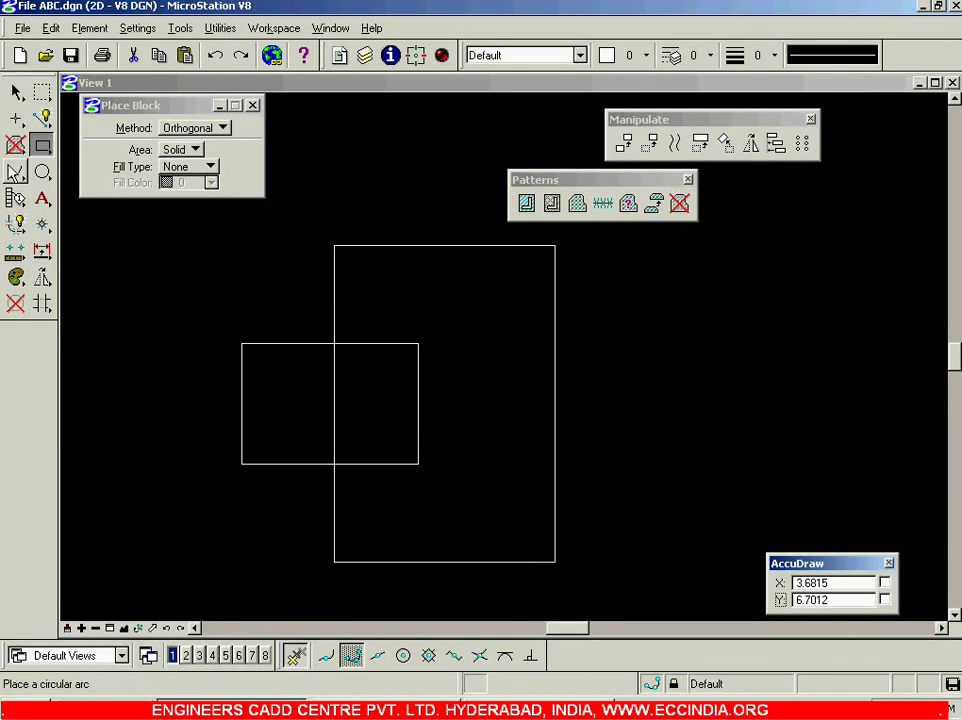
# - Hatch the overlap of the two blocks with the Intersection method, using 0.5 spacing and a 45° angle
pyautogui.click(15, 92)
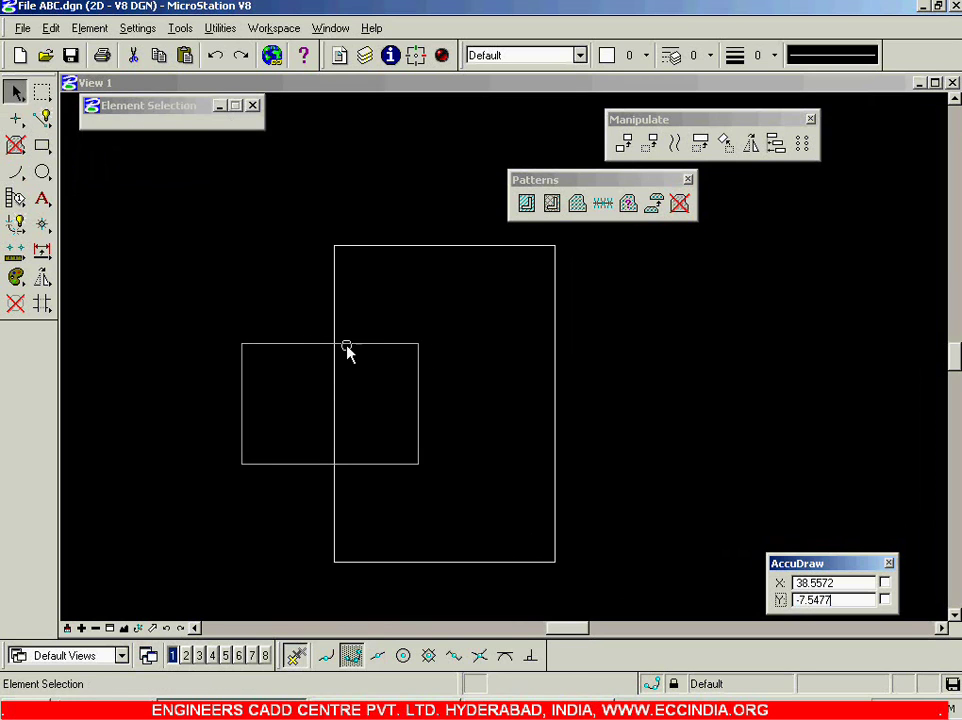
pyautogui.click(528, 205)
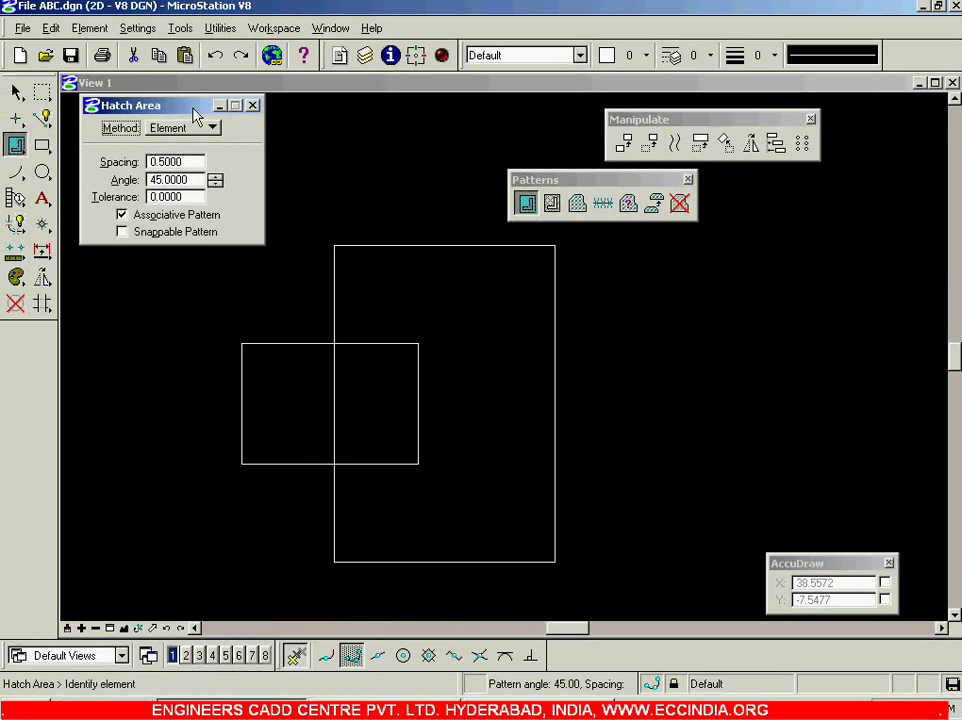
pyautogui.moveTo(130, 105); pyautogui.dragTo(698, 144)
pyautogui.click(780, 166)
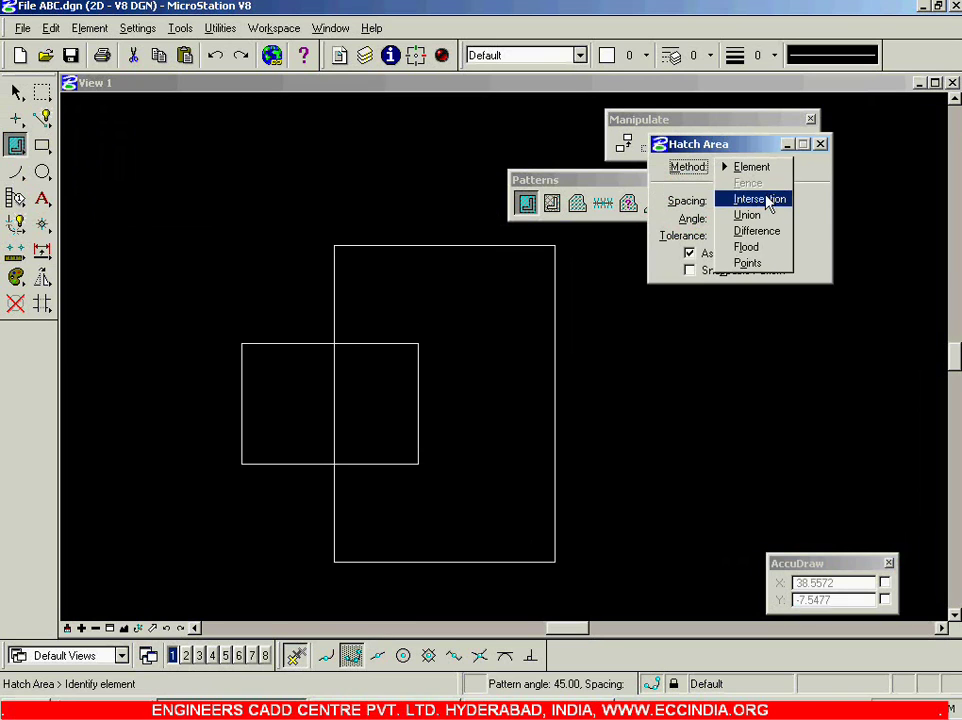
pyautogui.click(768, 200)
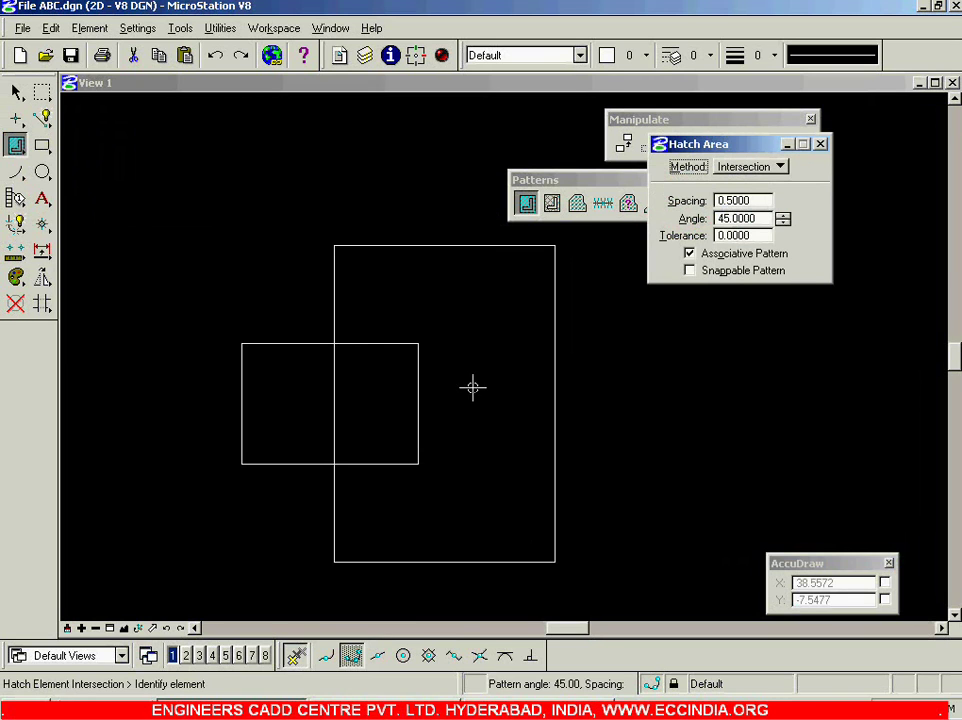
pyautogui.click(384, 345)
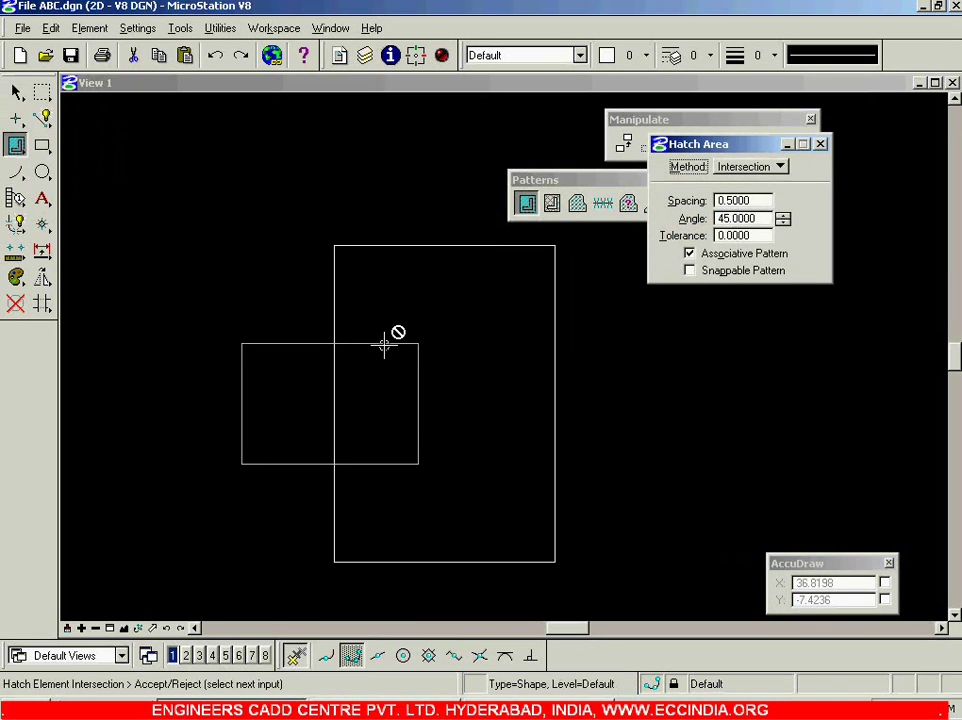
pyautogui.click(389, 253)
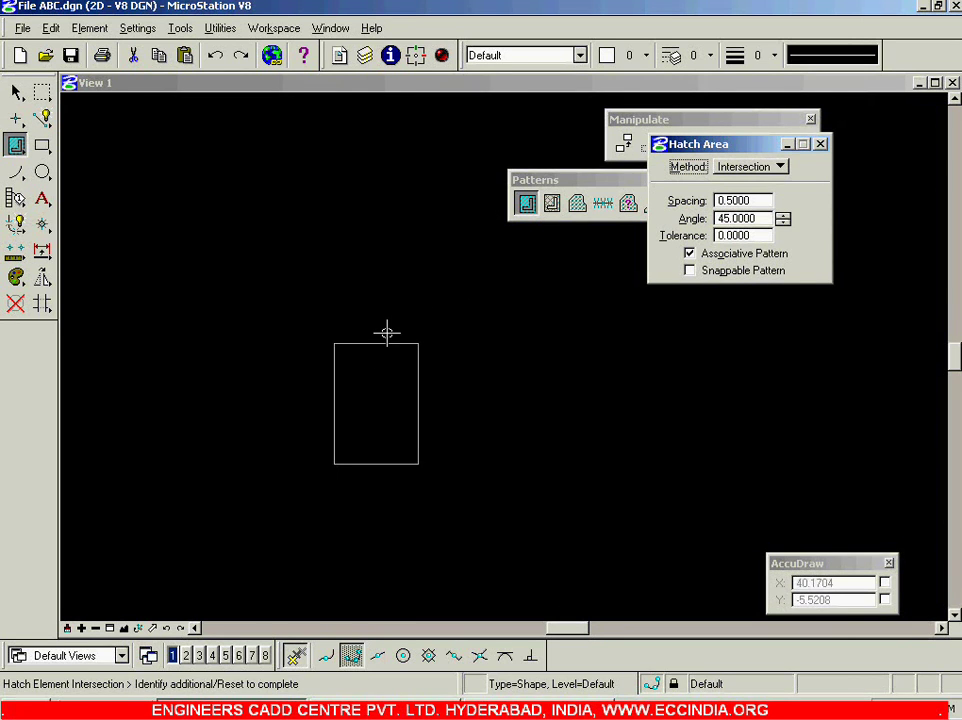
pyautogui.rightClick(682, 398)
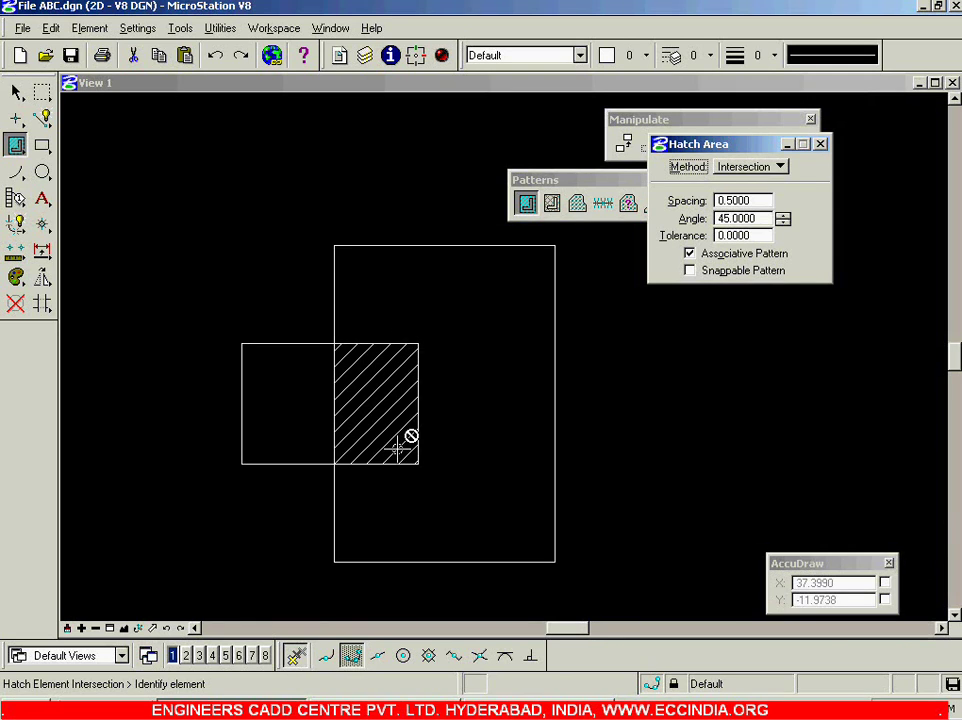
# - Undo the intersection hatch and return to element selection
pyautogui.hotkey('ctrl', 'z')
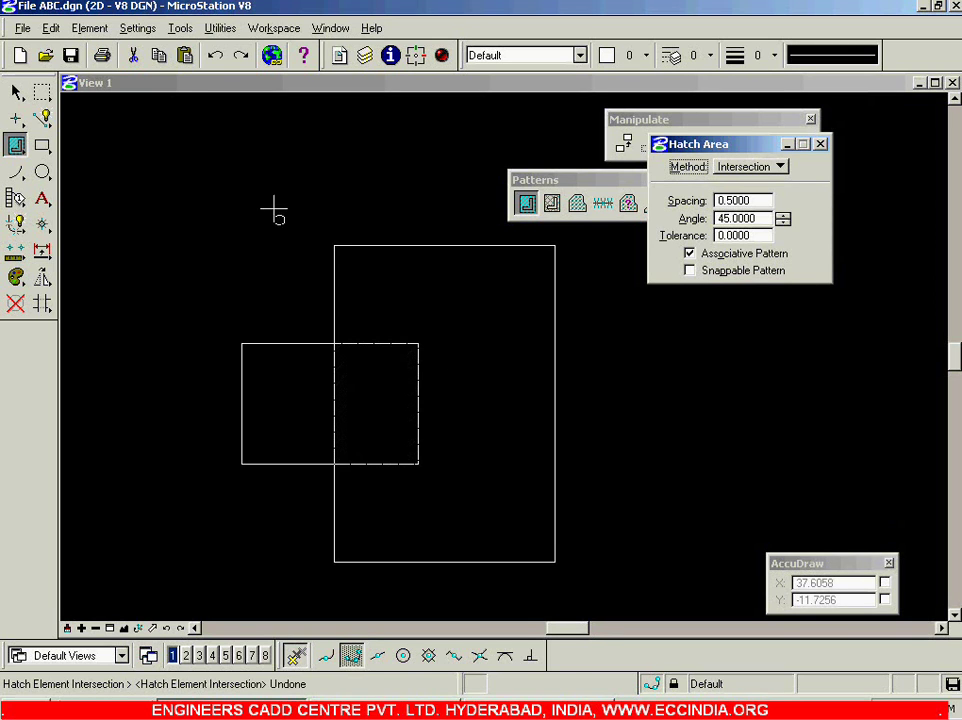
pyautogui.click(16, 92)
pyautogui.scroll(-1, 292, 263)
pyautogui.scroll(1, 293, 246)
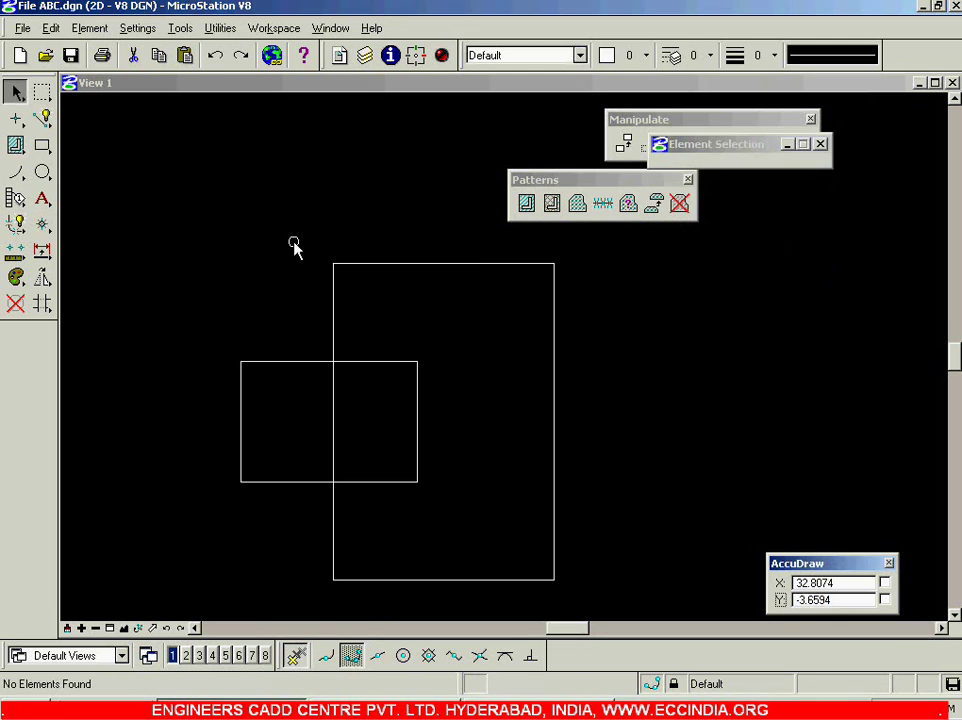
# - Hatch the area shared by the small and tall blocks again, keeping the Intersection method, 0.5 spacing and 45° angle
pyautogui.click(526, 205)
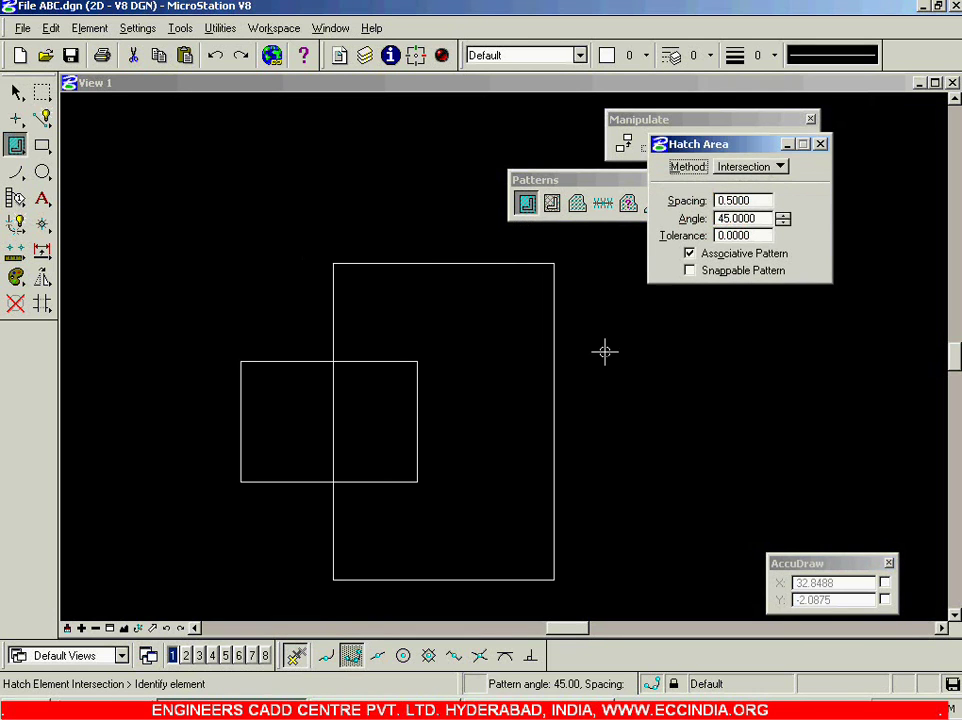
pyautogui.click(378, 361)
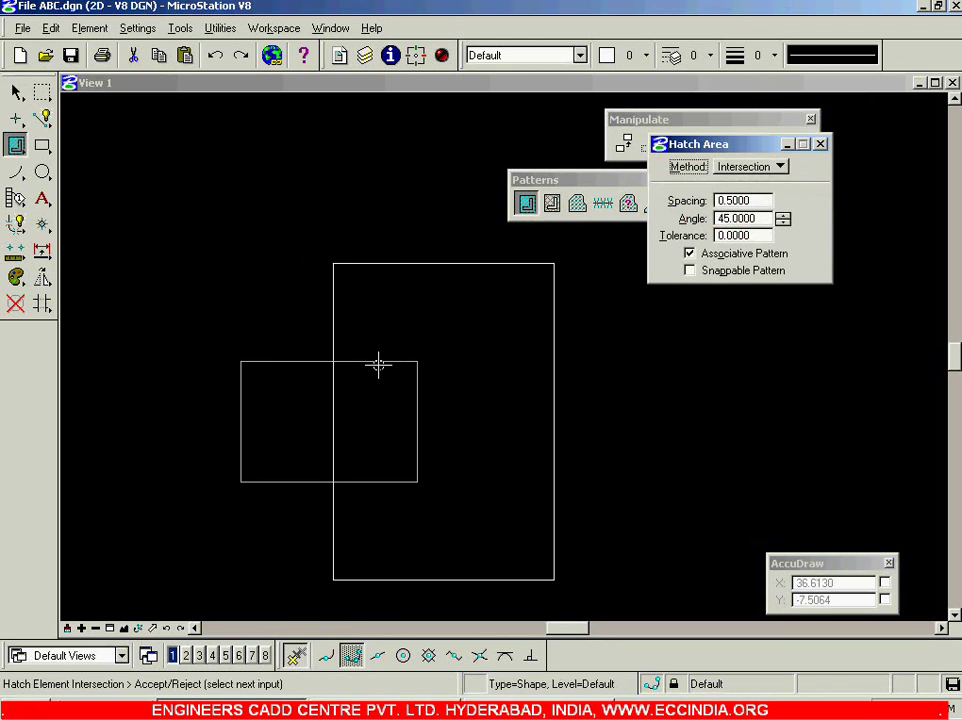
pyautogui.click(398, 265)
pyautogui.rightClick(700, 353)
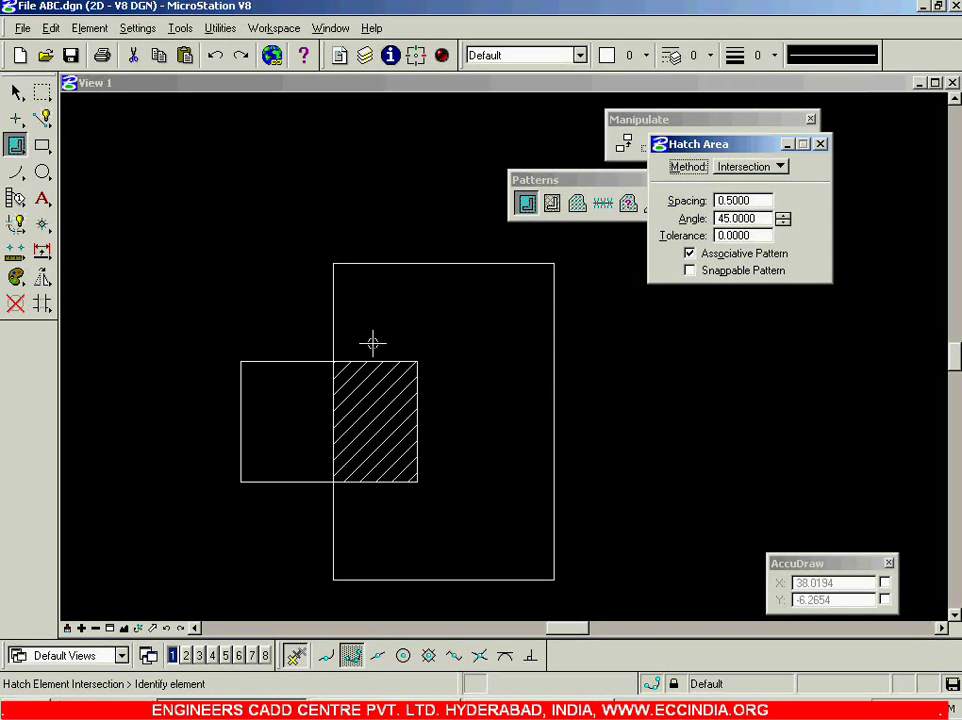
# - Delete the hatch pattern from the overlap of the two blocks
pyautogui.click(16, 91)
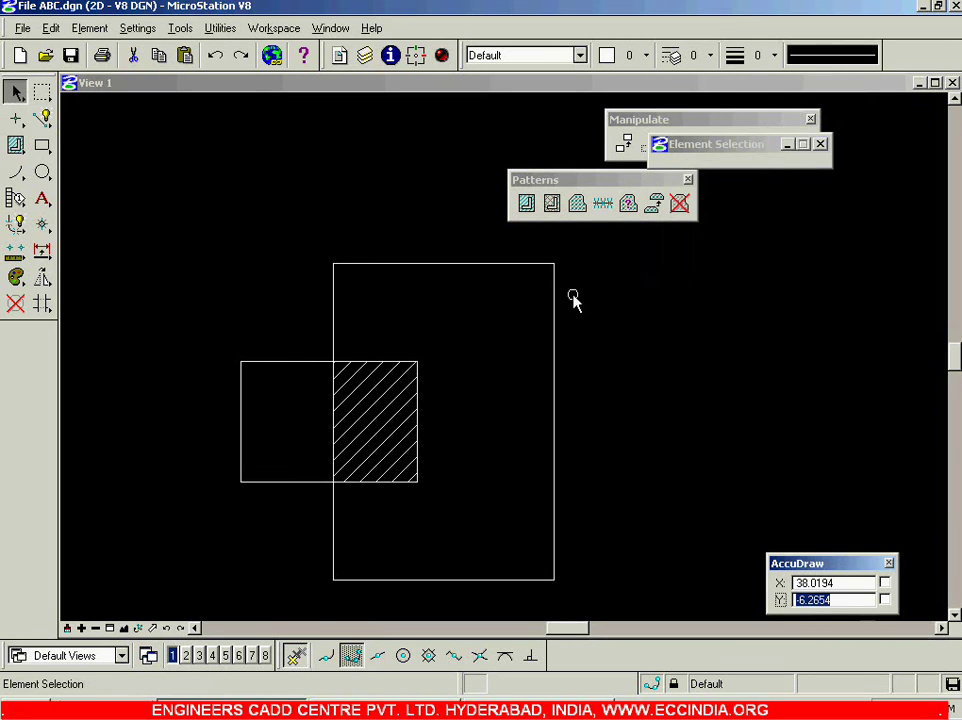
pyautogui.click(679, 203)
pyautogui.click(389, 408)
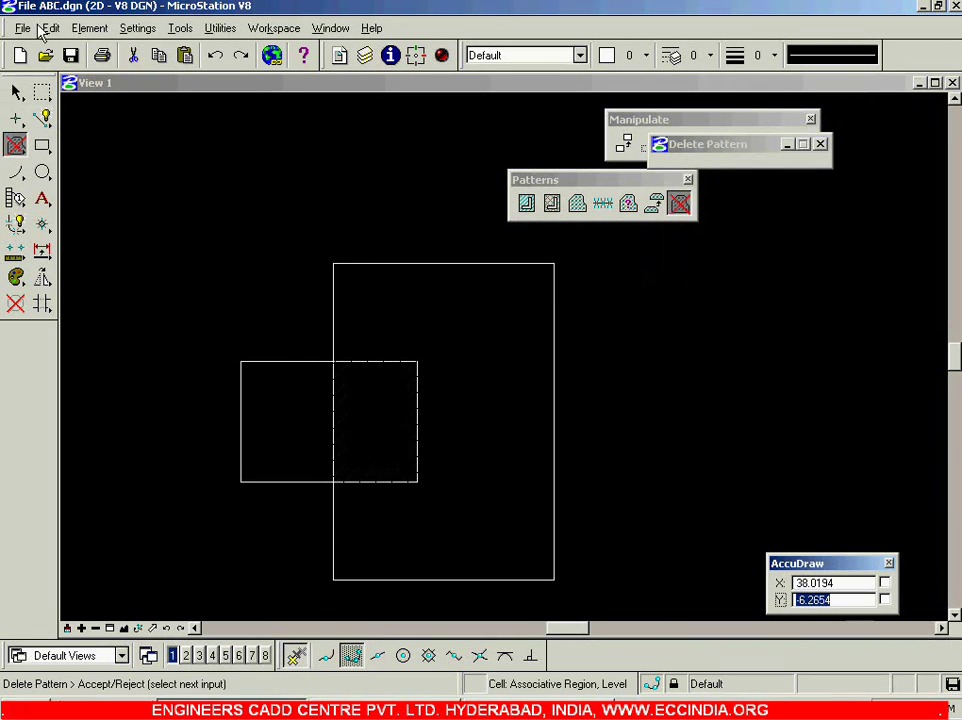
pyautogui.click(16, 91)
# - Hatch the combined area of both blocks with the Union method, using 0.5 spacing and a 45° angle
pyautogui.click(526, 203)
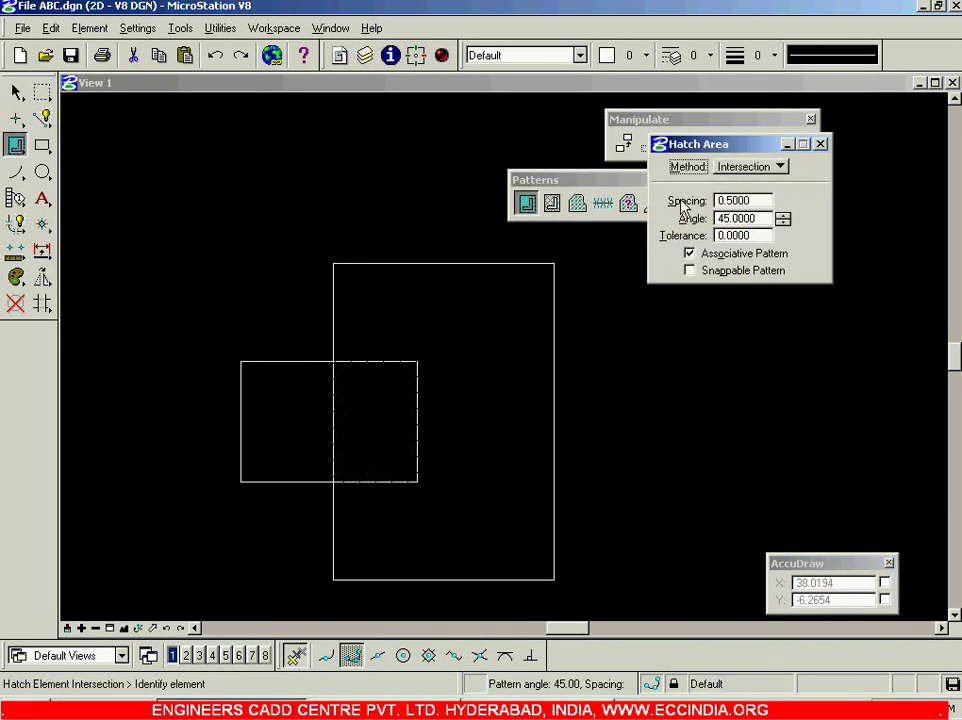
pyautogui.click(759, 170)
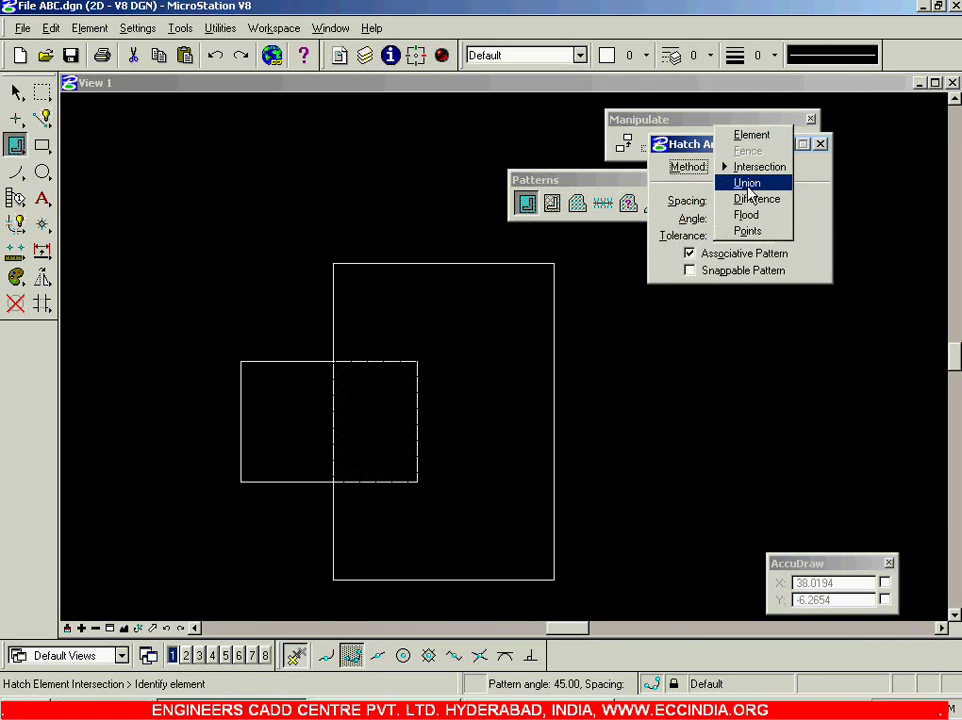
pyautogui.click(748, 183)
pyautogui.click(398, 361)
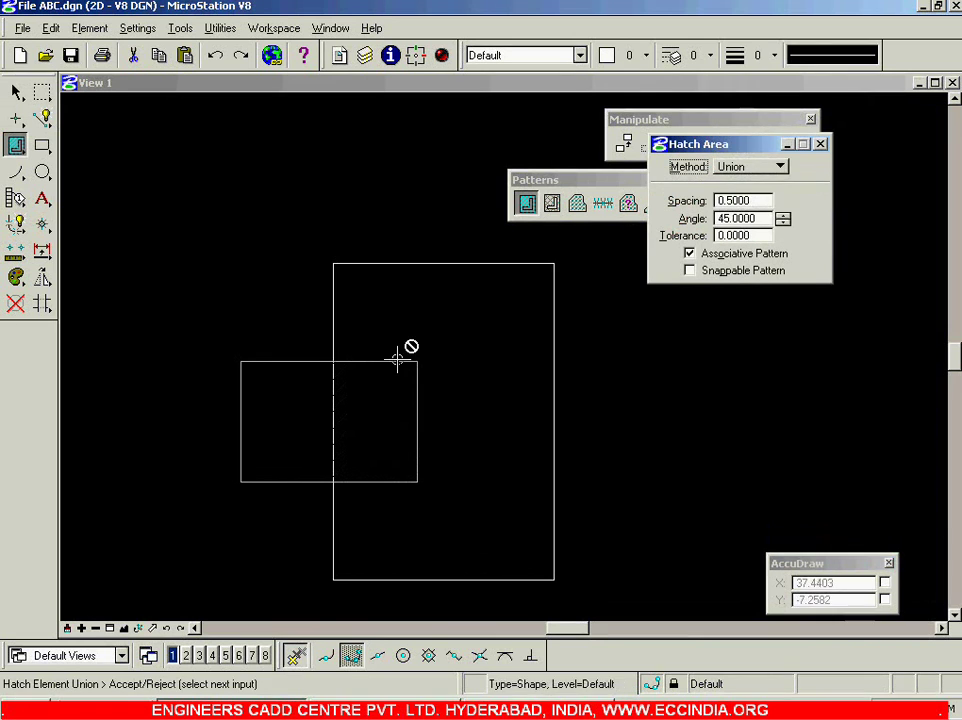
pyautogui.click(423, 266)
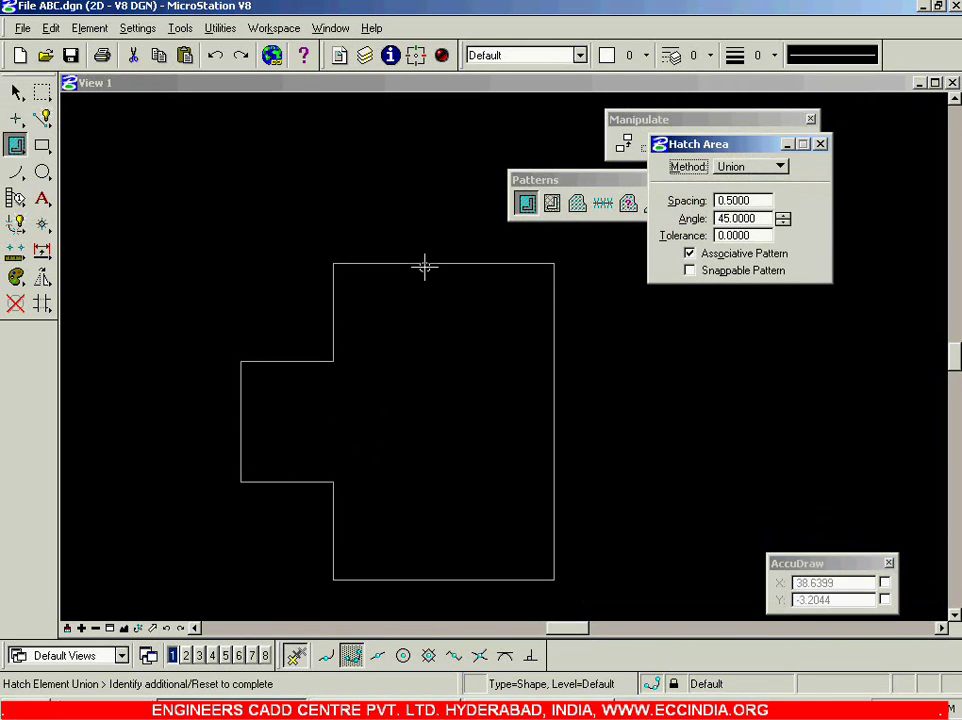
pyautogui.rightClick(691, 368)
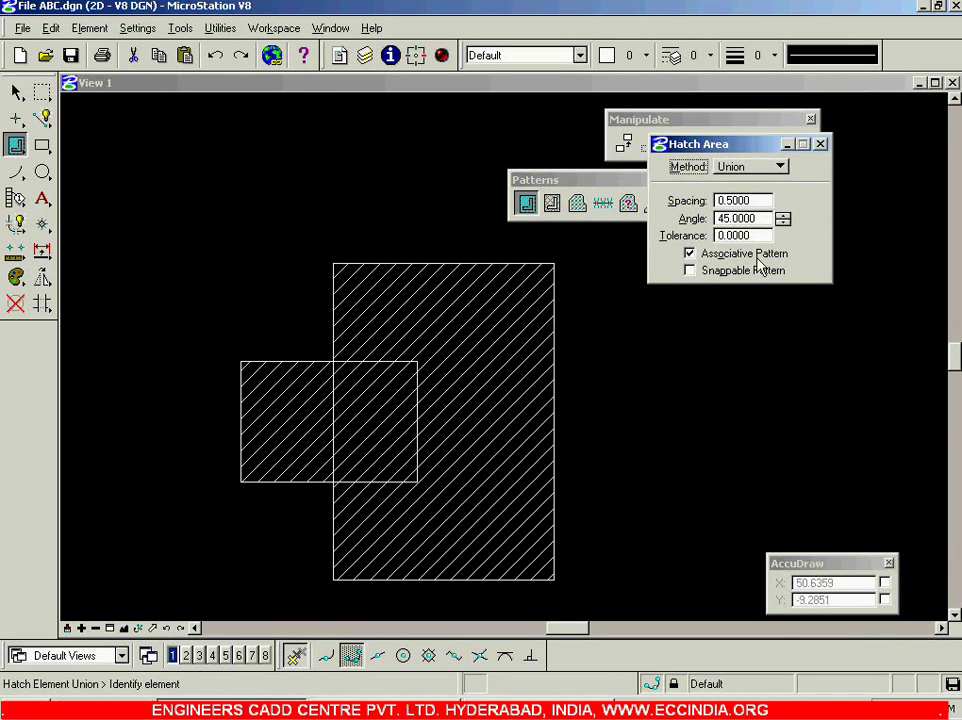
pyautogui.click(779, 168)
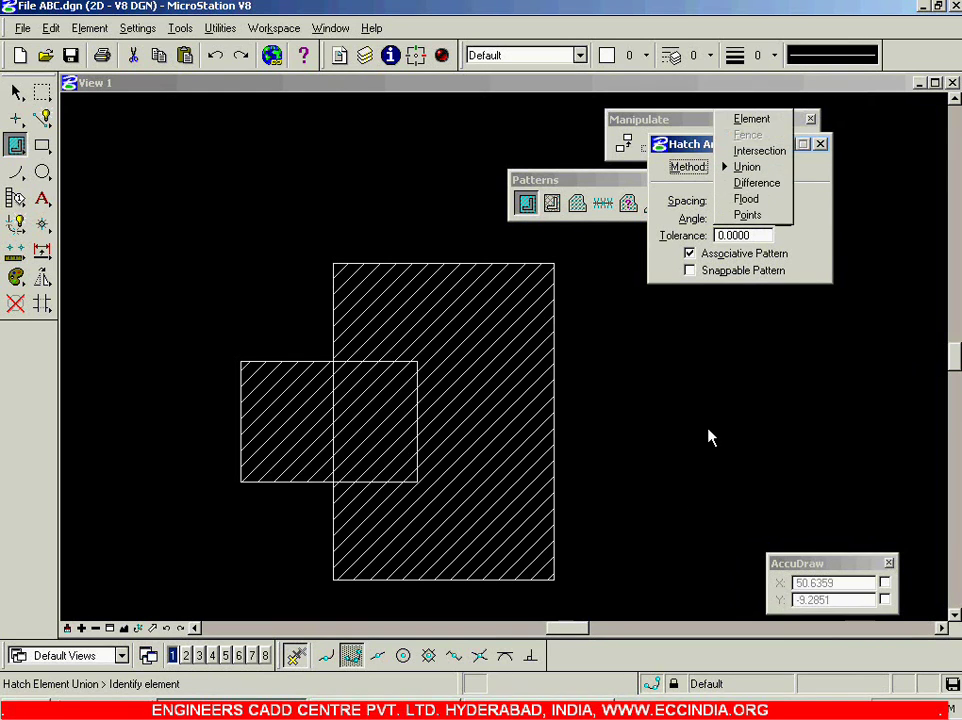
pyautogui.click(654, 526)
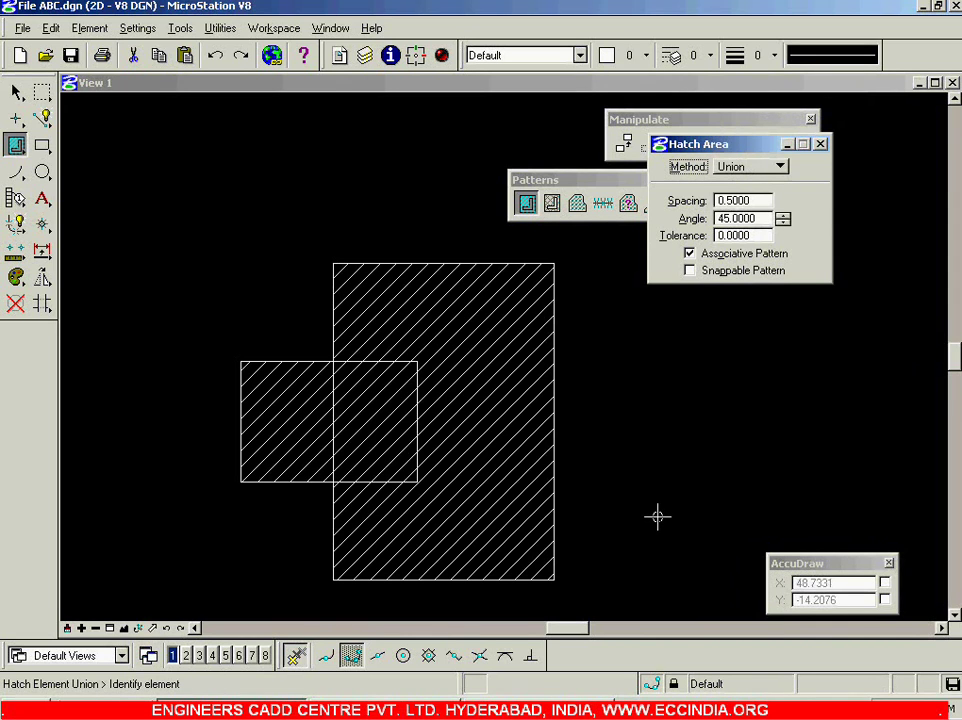